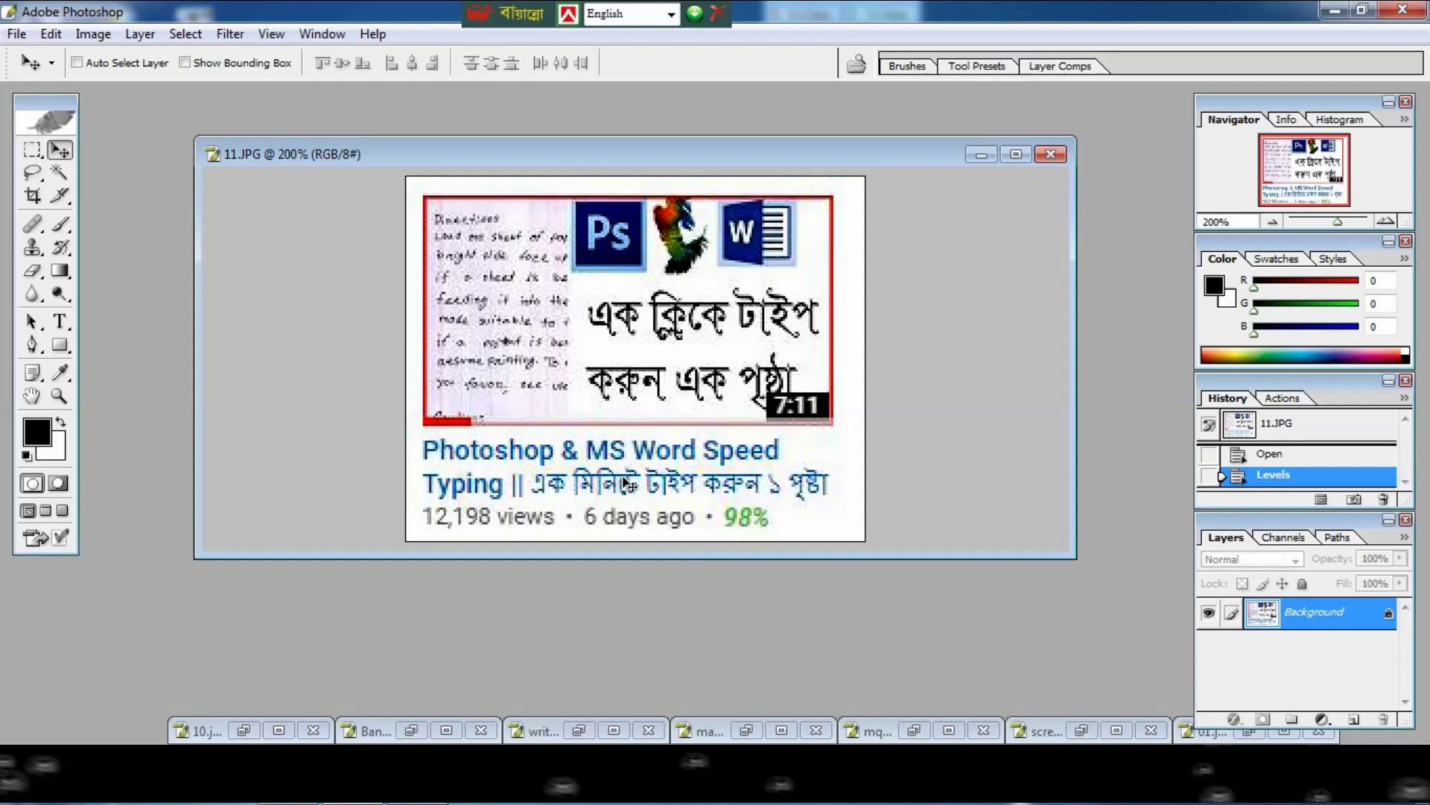
Switch to the maximized 10.jpg screenshot of viewer comments.
key(ctrl+Tab)
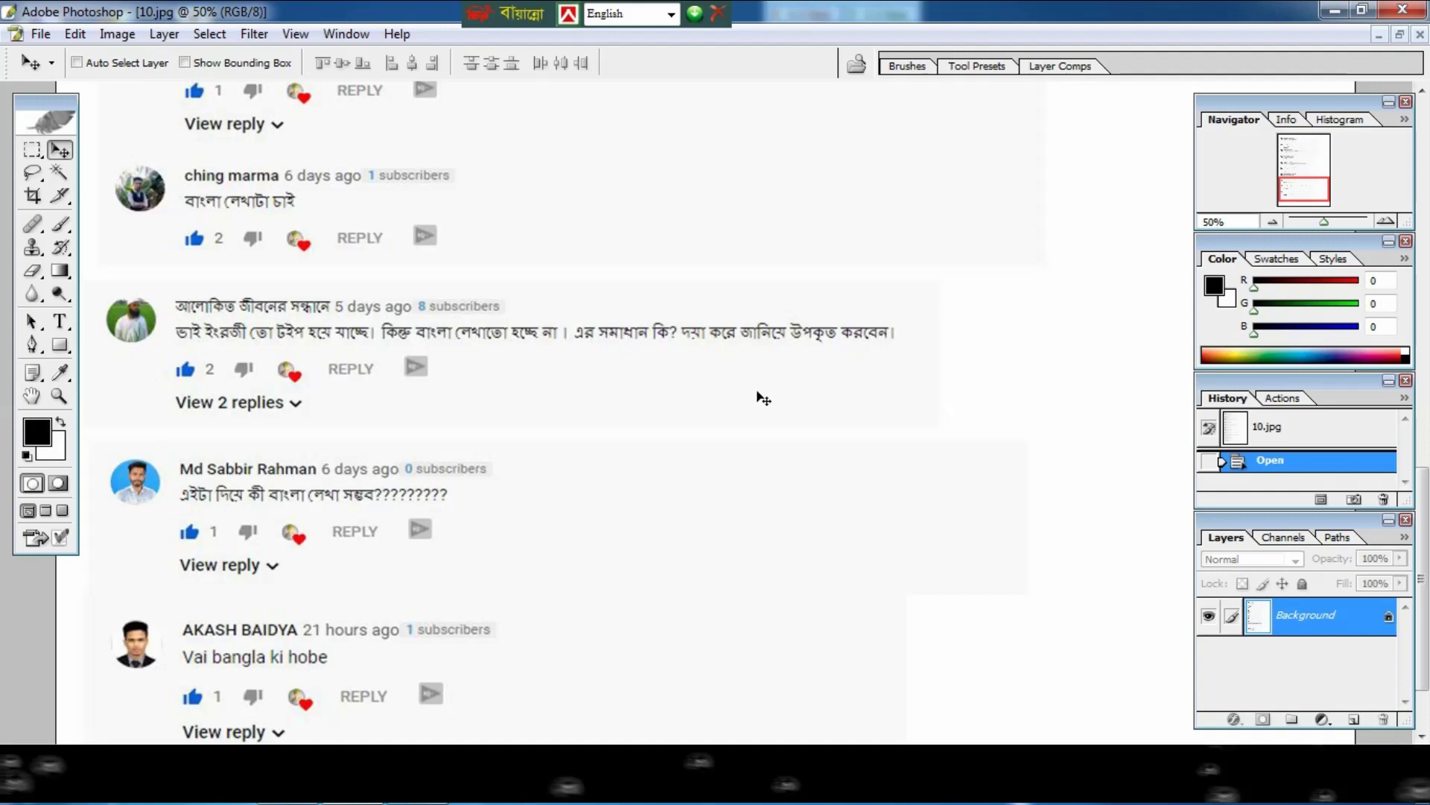
Zoom 10.jpg to 66.7% and scroll through the Bengali viewer comments.
key(ctrl+plus)
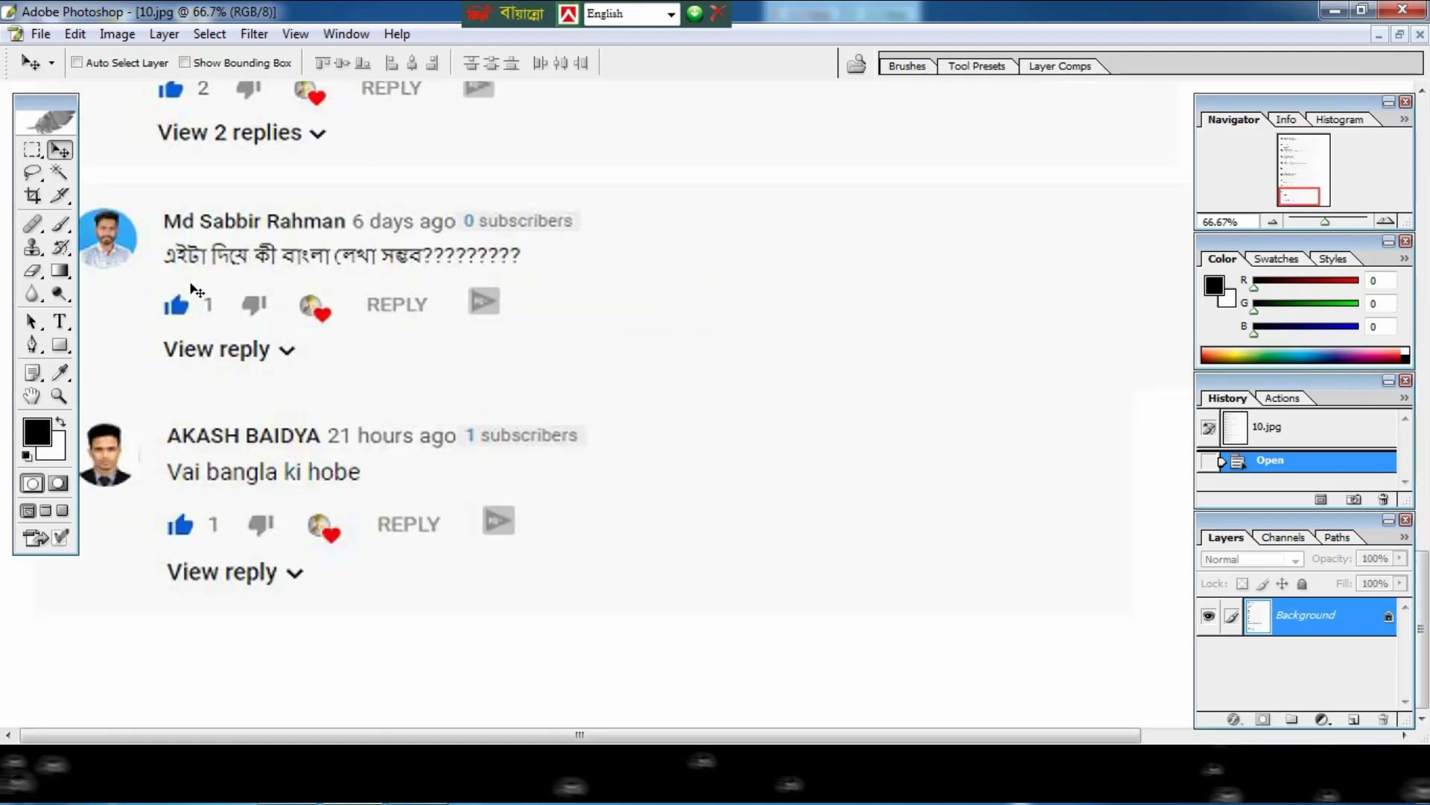
scroll(402, 254, up, 3)
scroll(410, 372, up, 1)
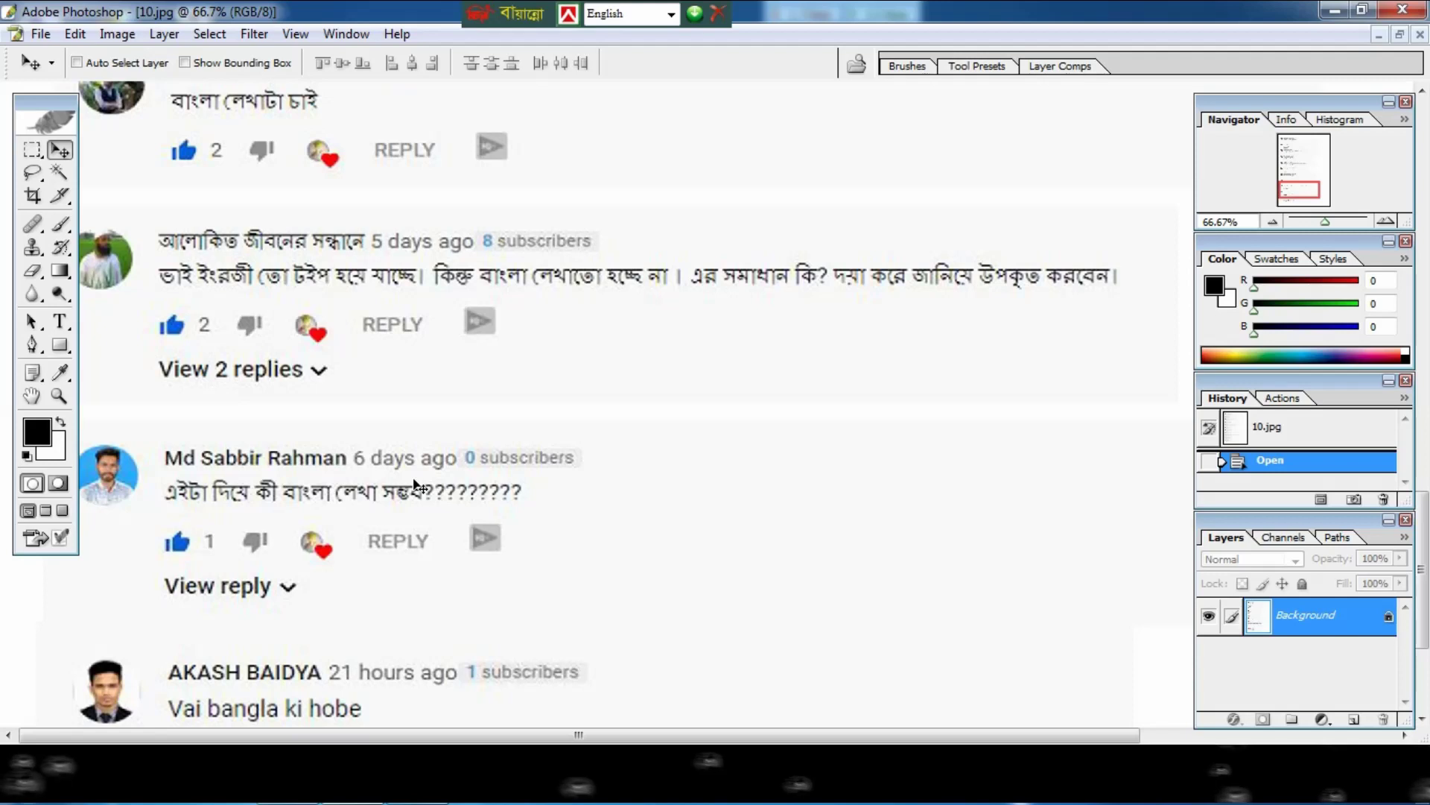
scroll(415, 486, up, 3)
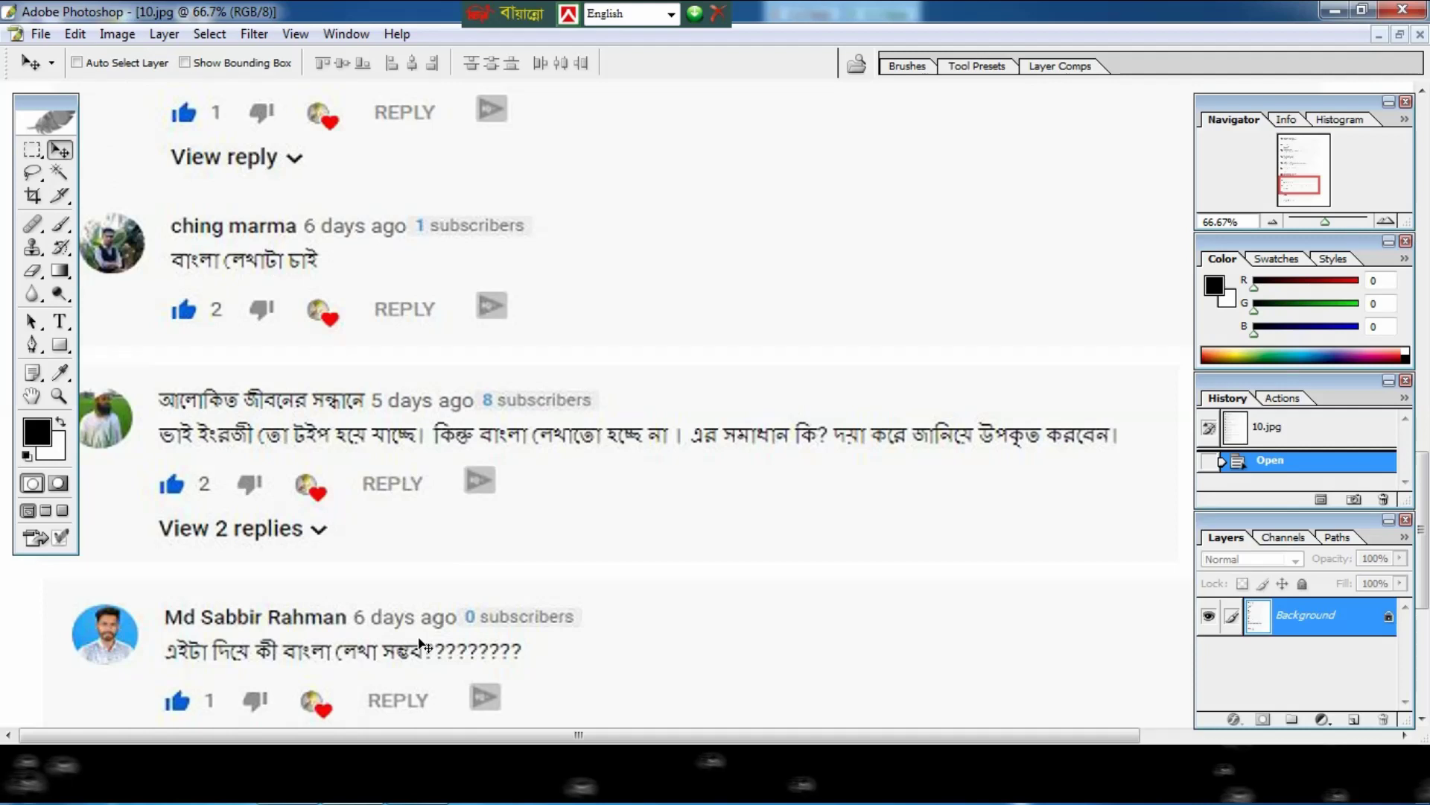
scroll(421, 644, up, 3)
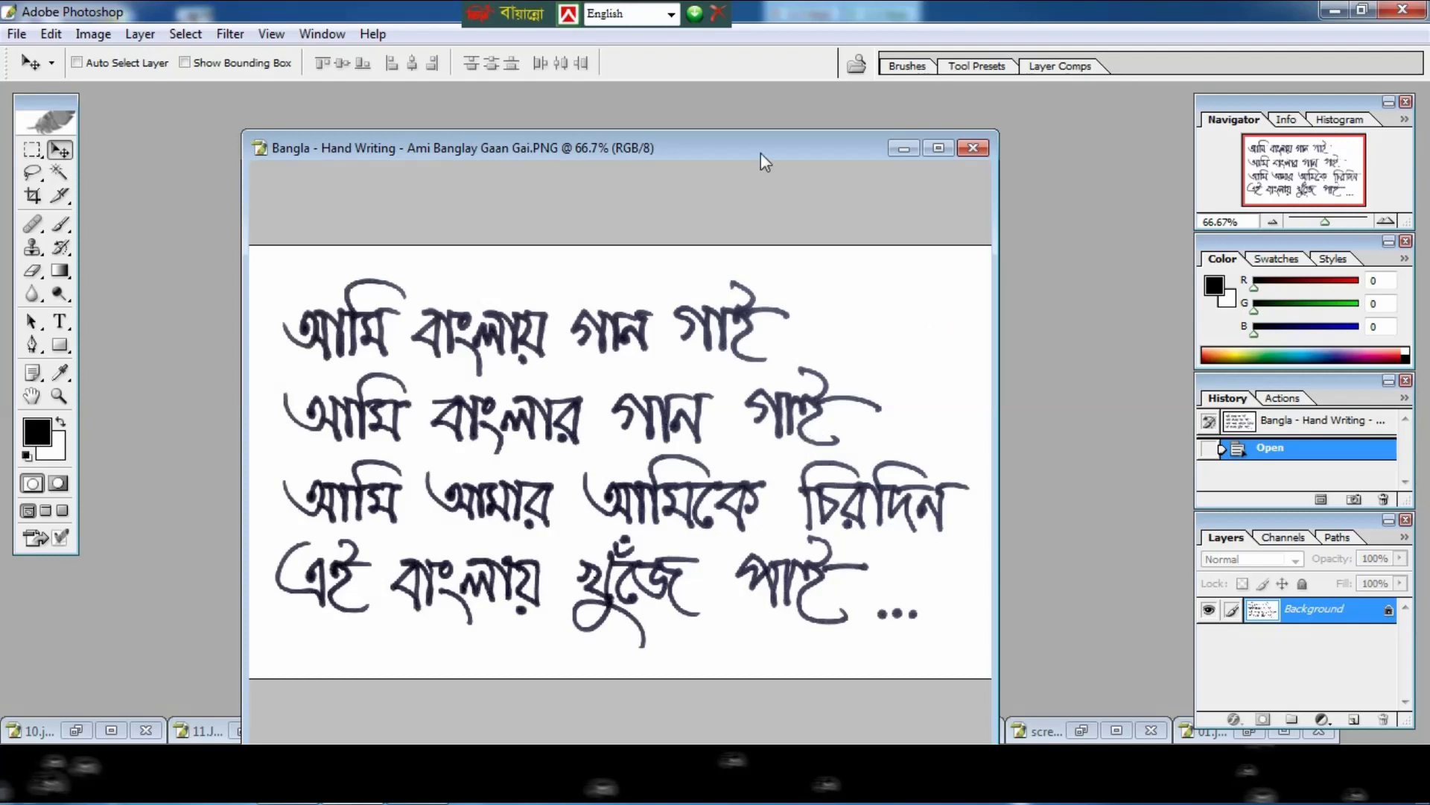
Bring writting01.jpg forward, maximize it, and zoom the handwriting to 200%.
mouse_move(761, 154)
mouse_down()
mouse_move(720, 423)
mouse_move(557, 207)
mouse_up()
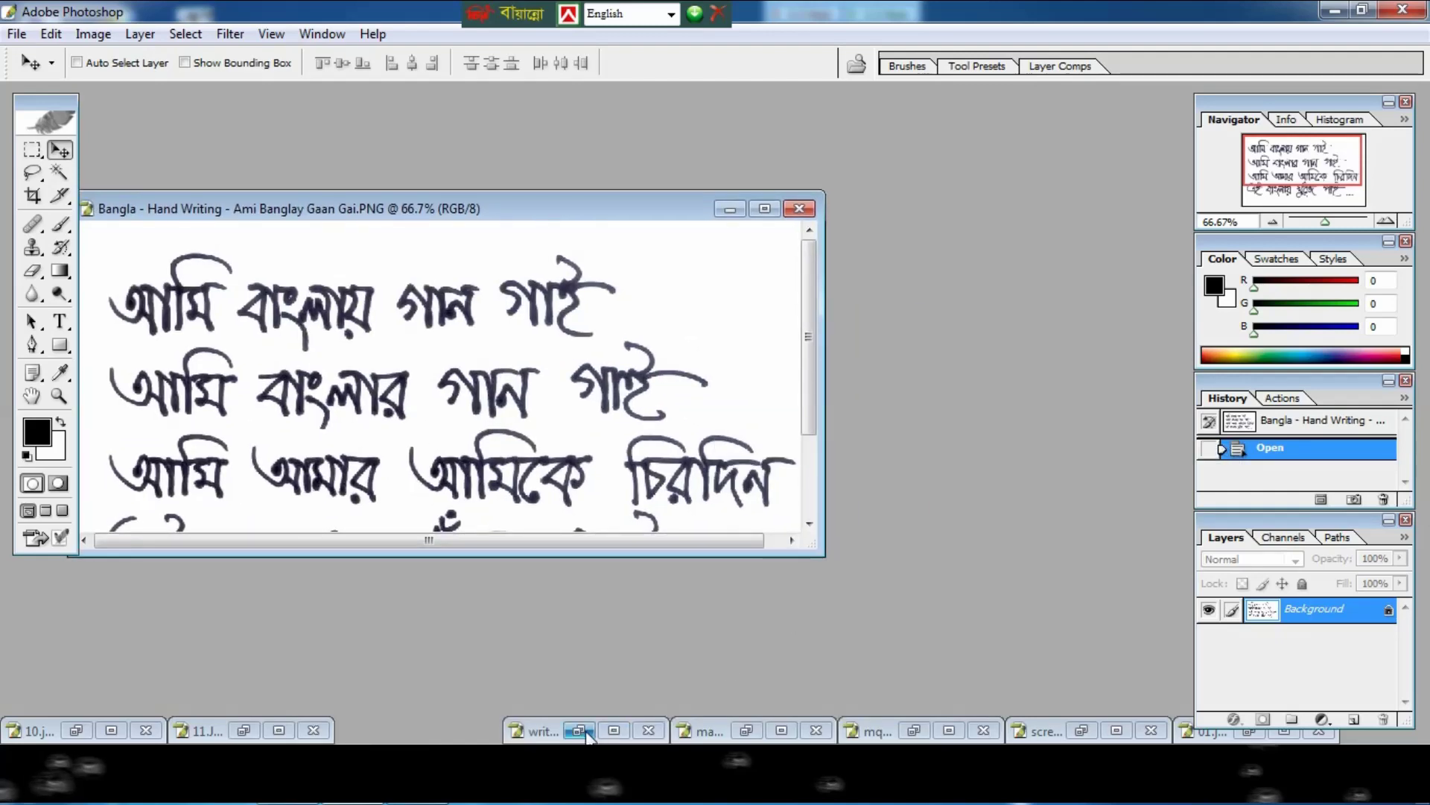
click(587, 733)
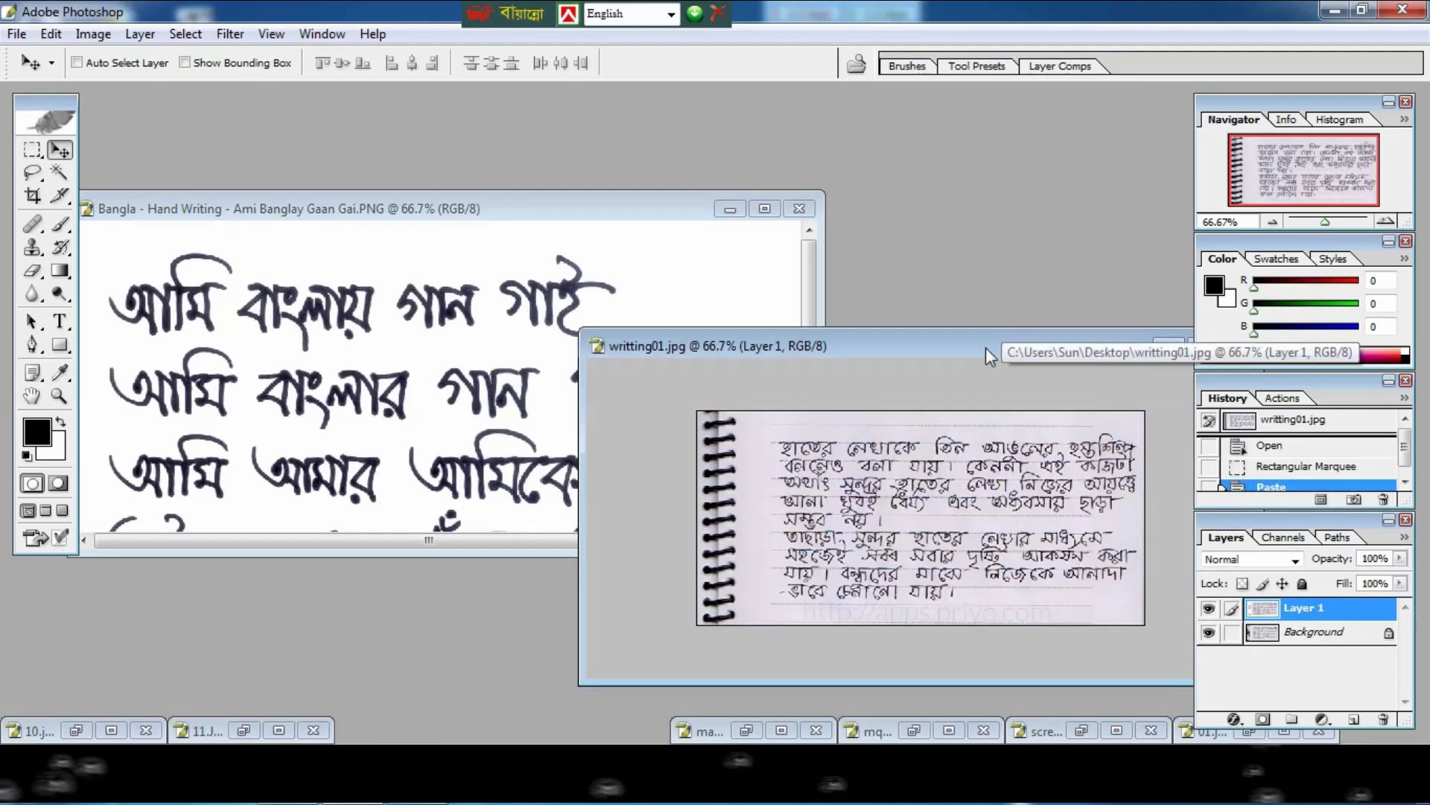
drag(985, 347, 726, 226)
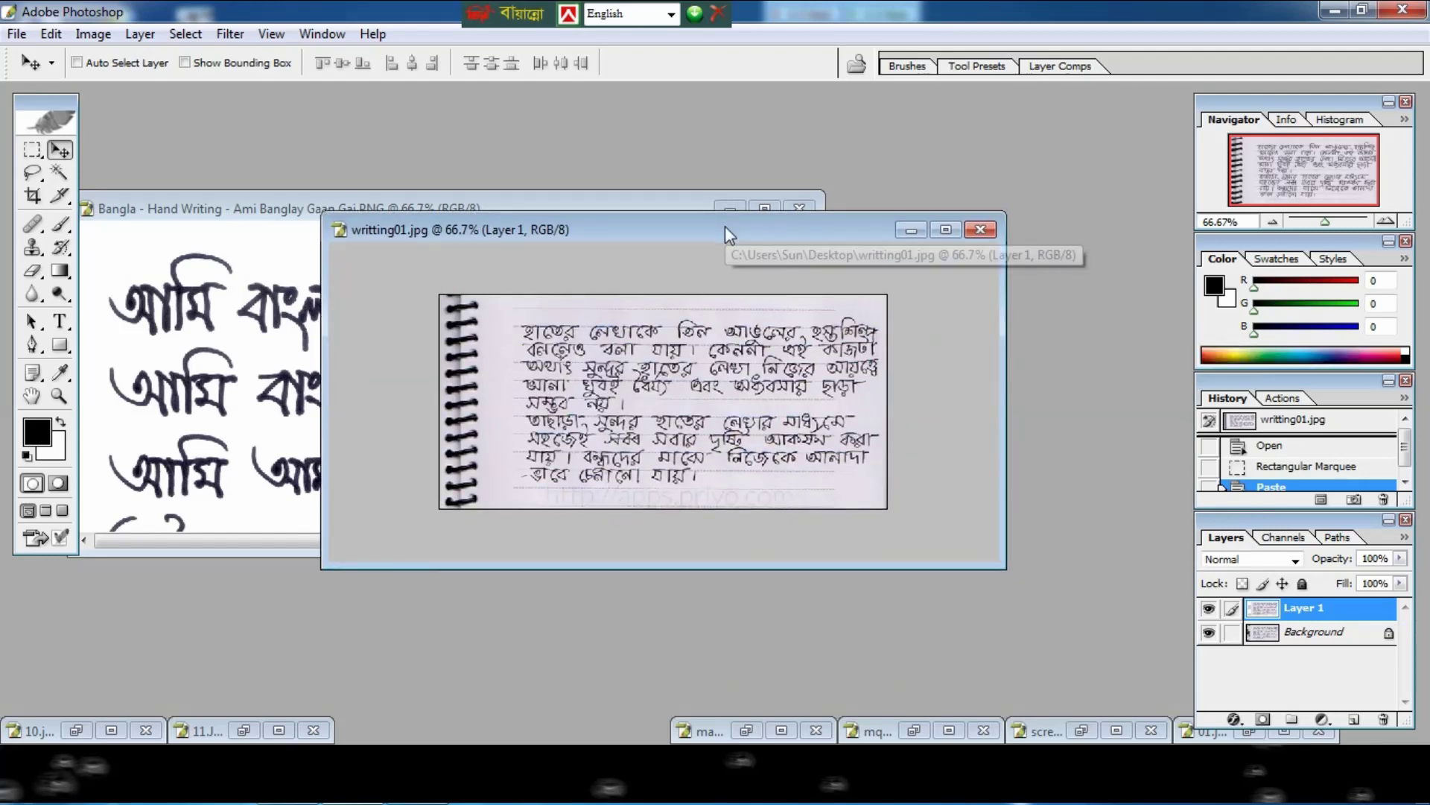
double_click(726, 227)
key(ctrl+plus)
key(ctrl+plus)
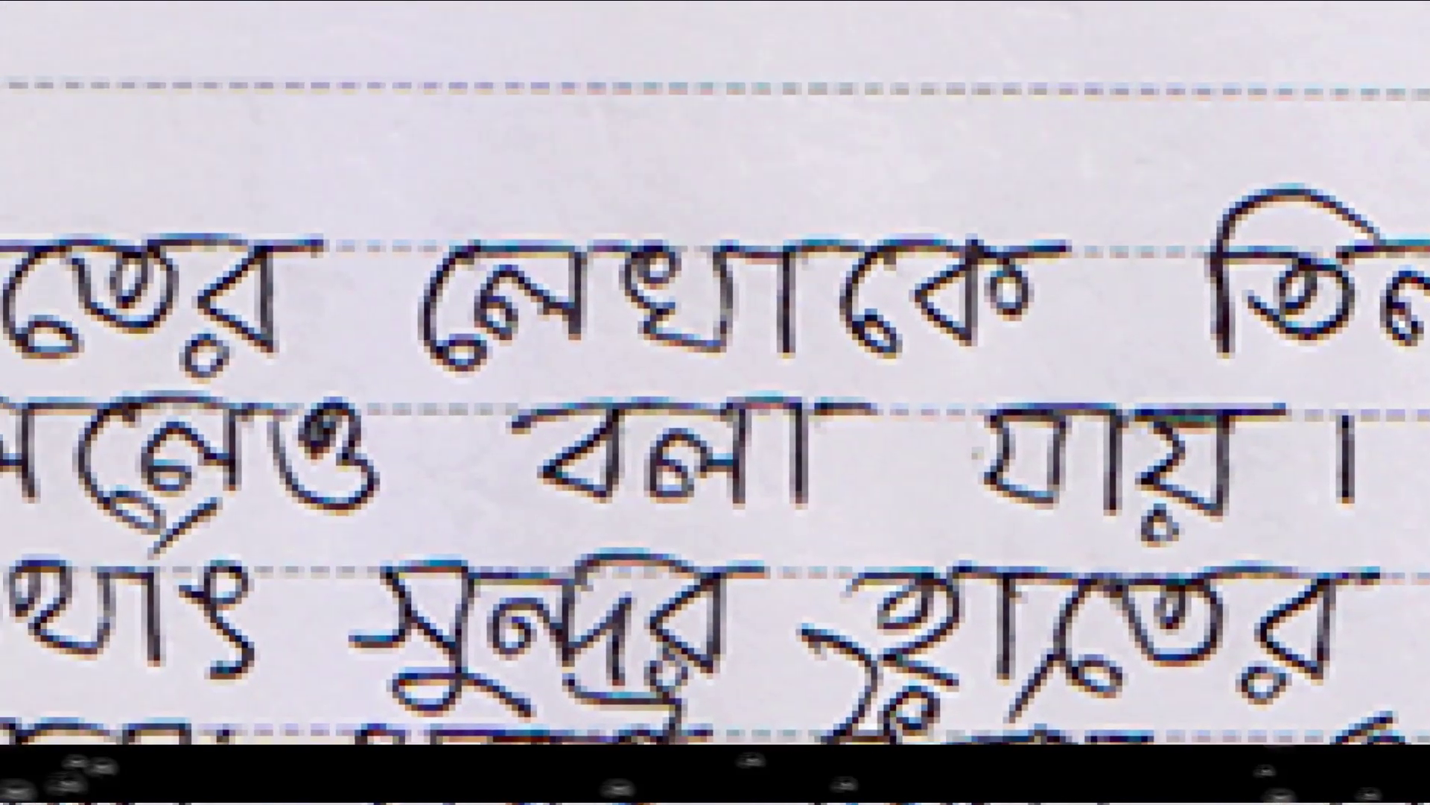
drag(438, 210, 599, 371)
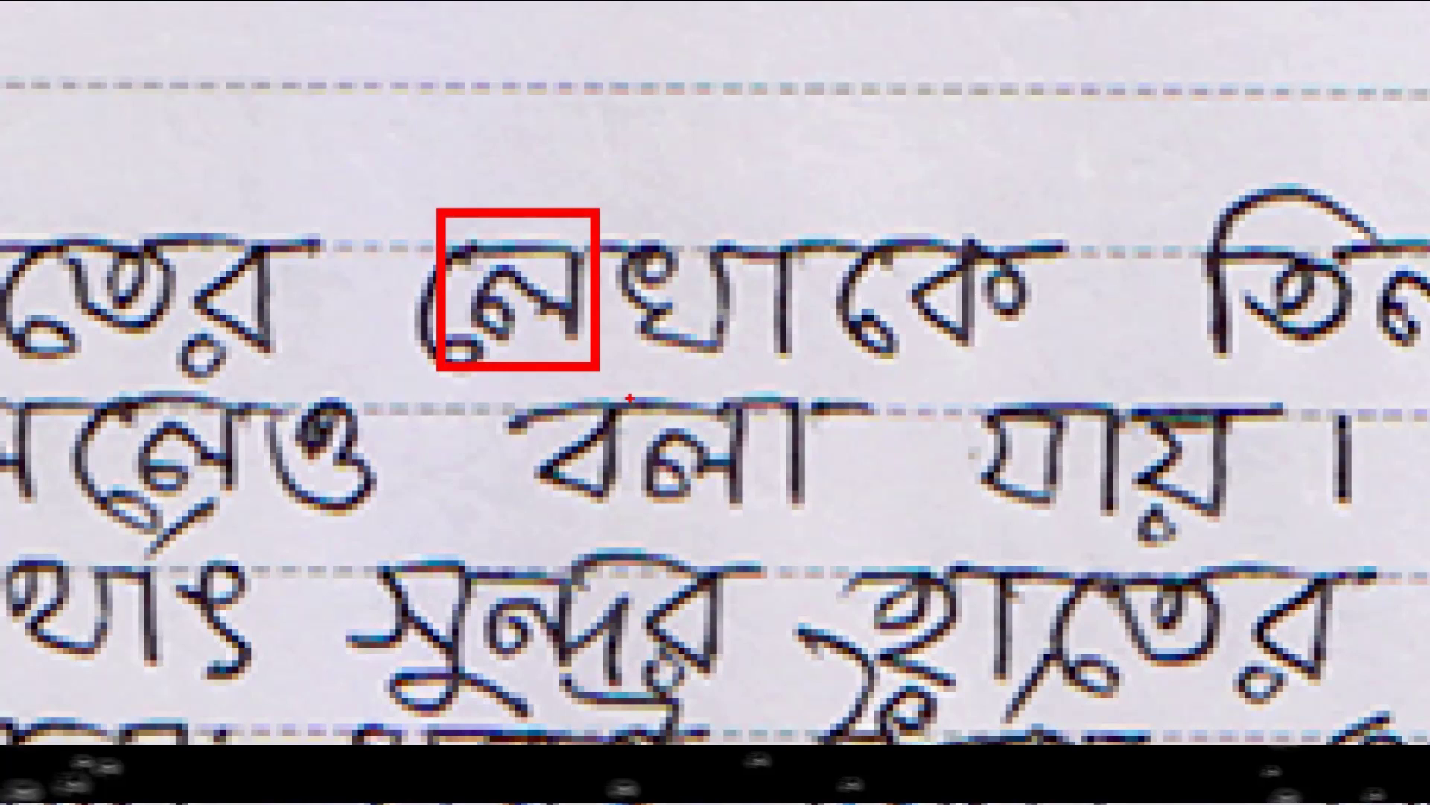
mouse_move(633, 388)
mouse_down()
mouse_move(670, 467)
mouse_move(756, 519)
mouse_up()
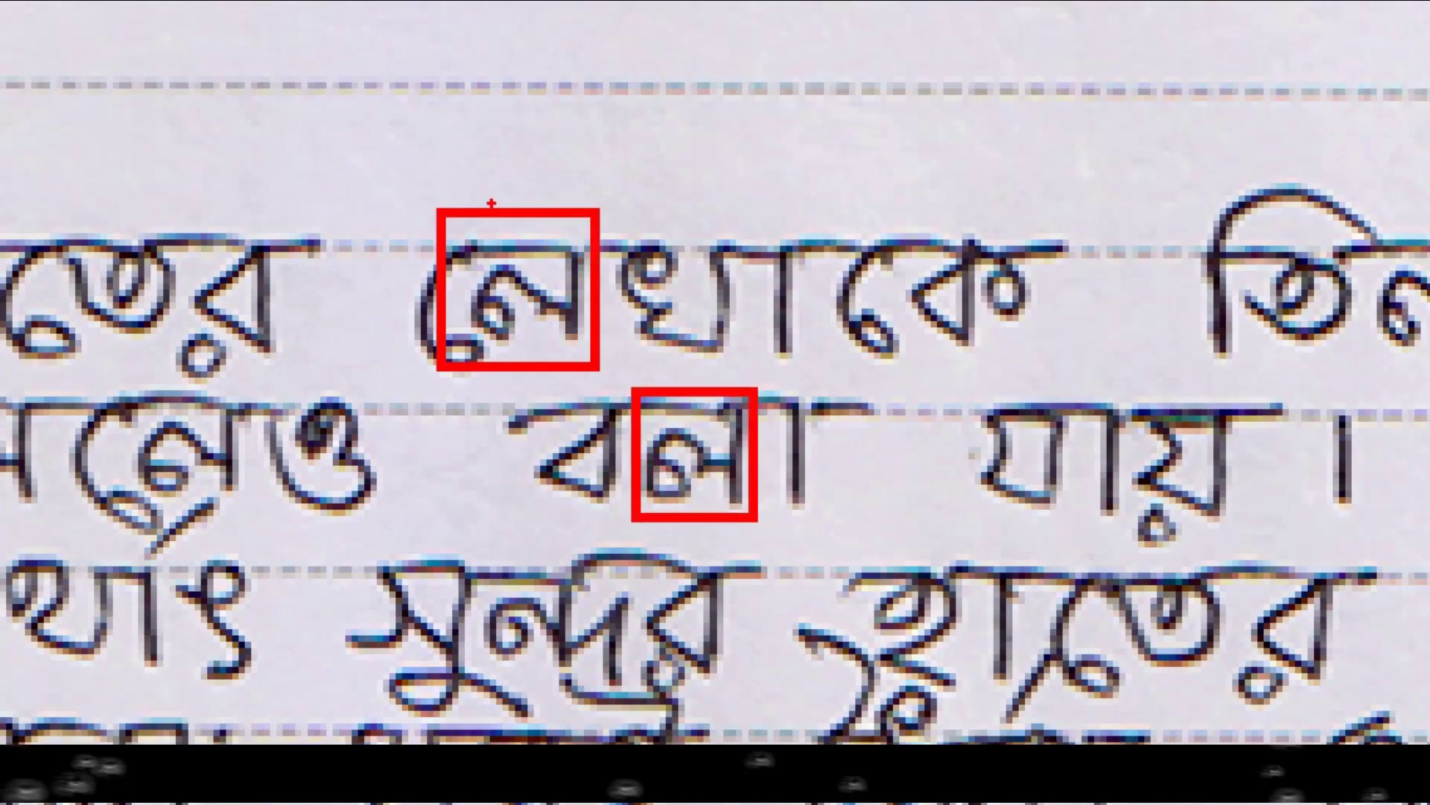
drag(532, 246, 688, 130)
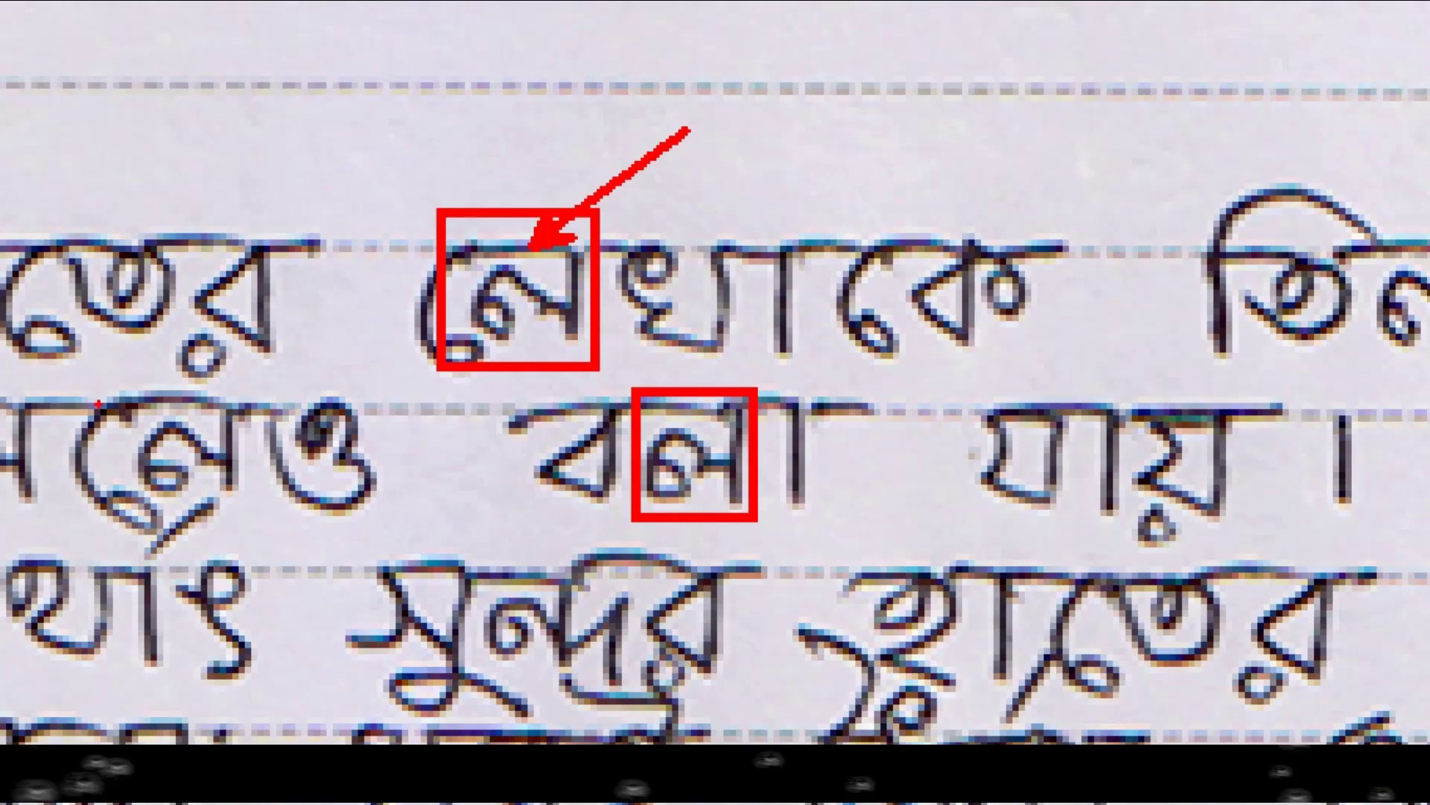
drag(98, 395, 260, 511)
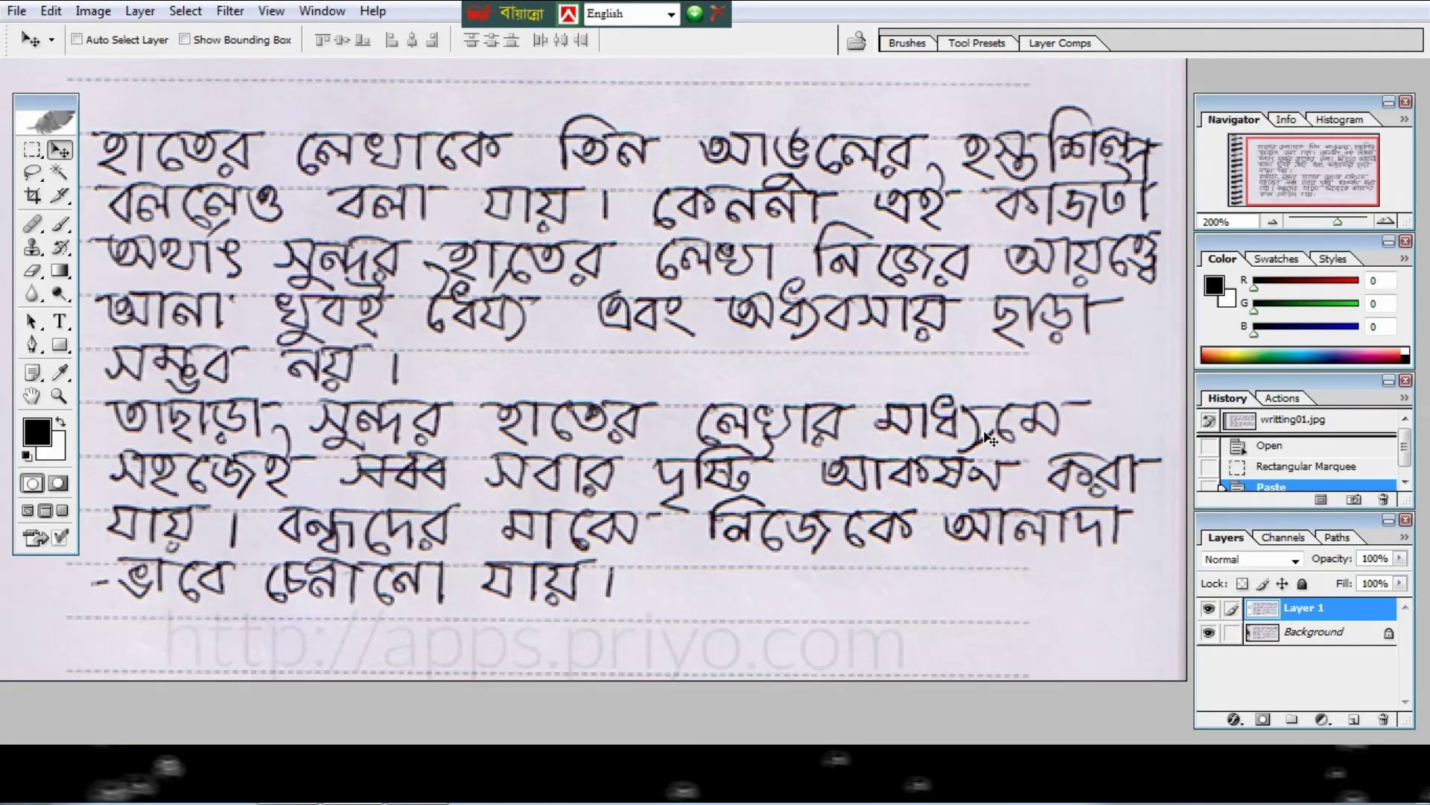
Zoom writting01.jpg out, then back to 100% to view the whole notebook page.
key(ctrl+minus)
key(ctrl+minus)
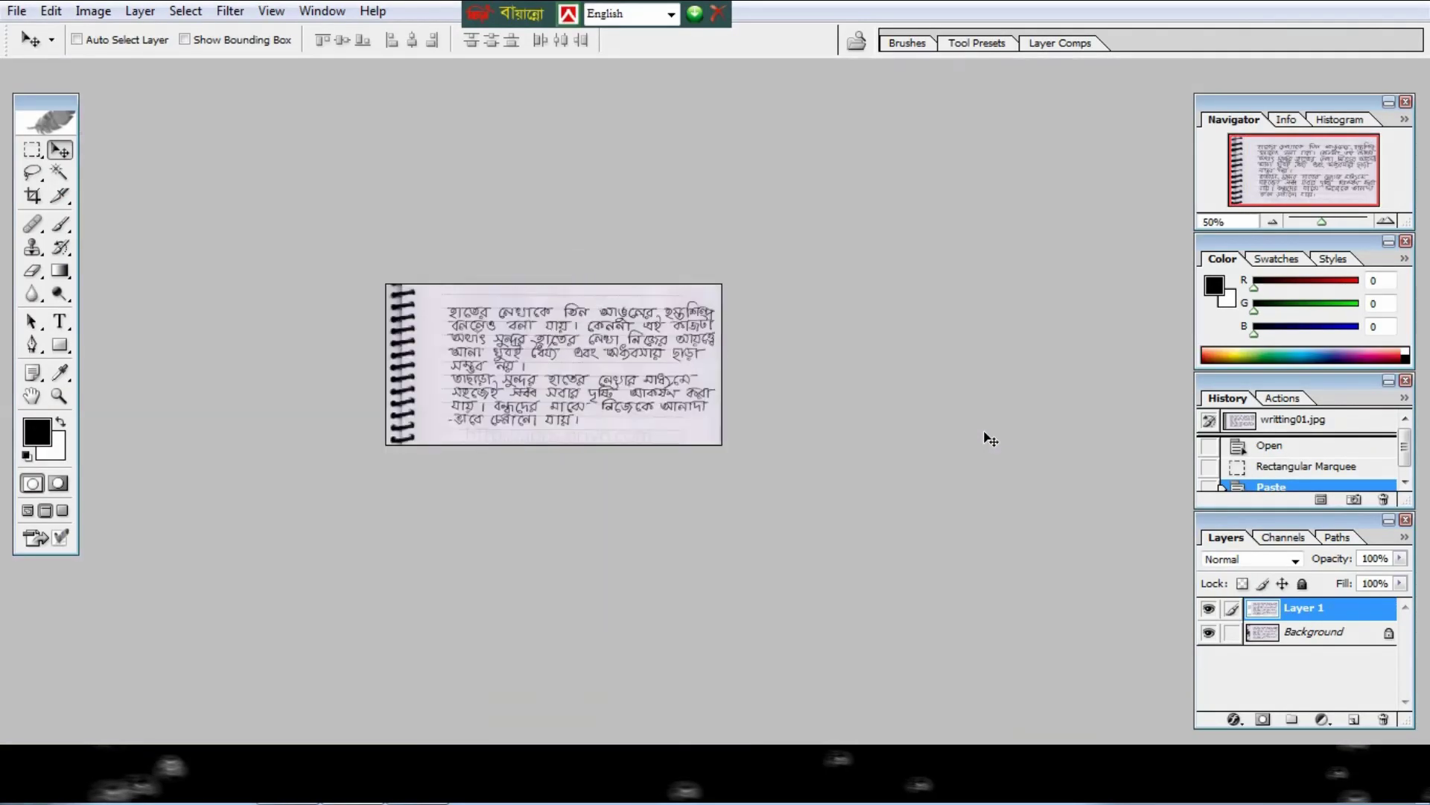
key(ctrl+plus)
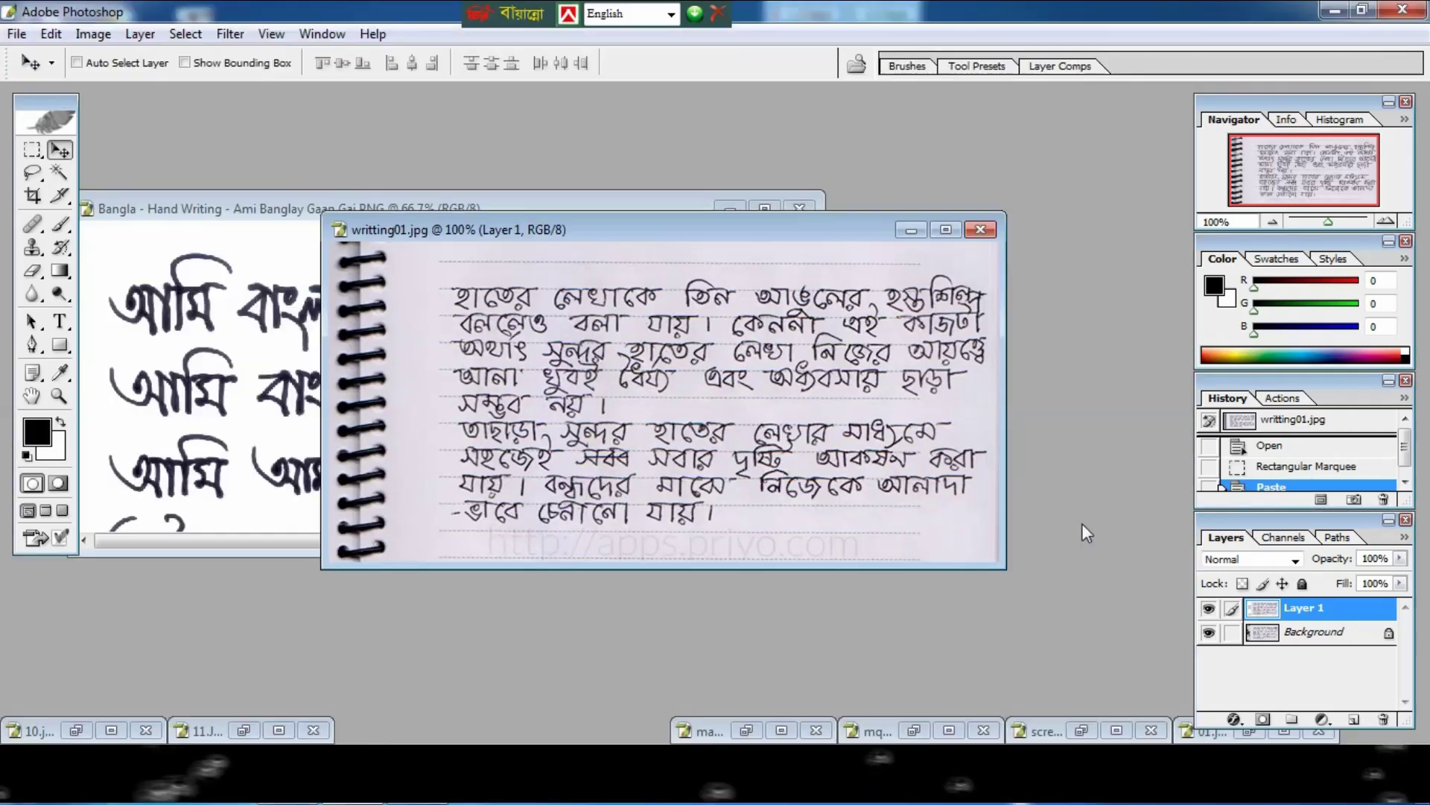
Restore maxresdefault (1).jpg, mqdefault.jpg, screen-2.jpg and 01.jpg, repositioning mqdefault.jpg's window.
click(742, 731)
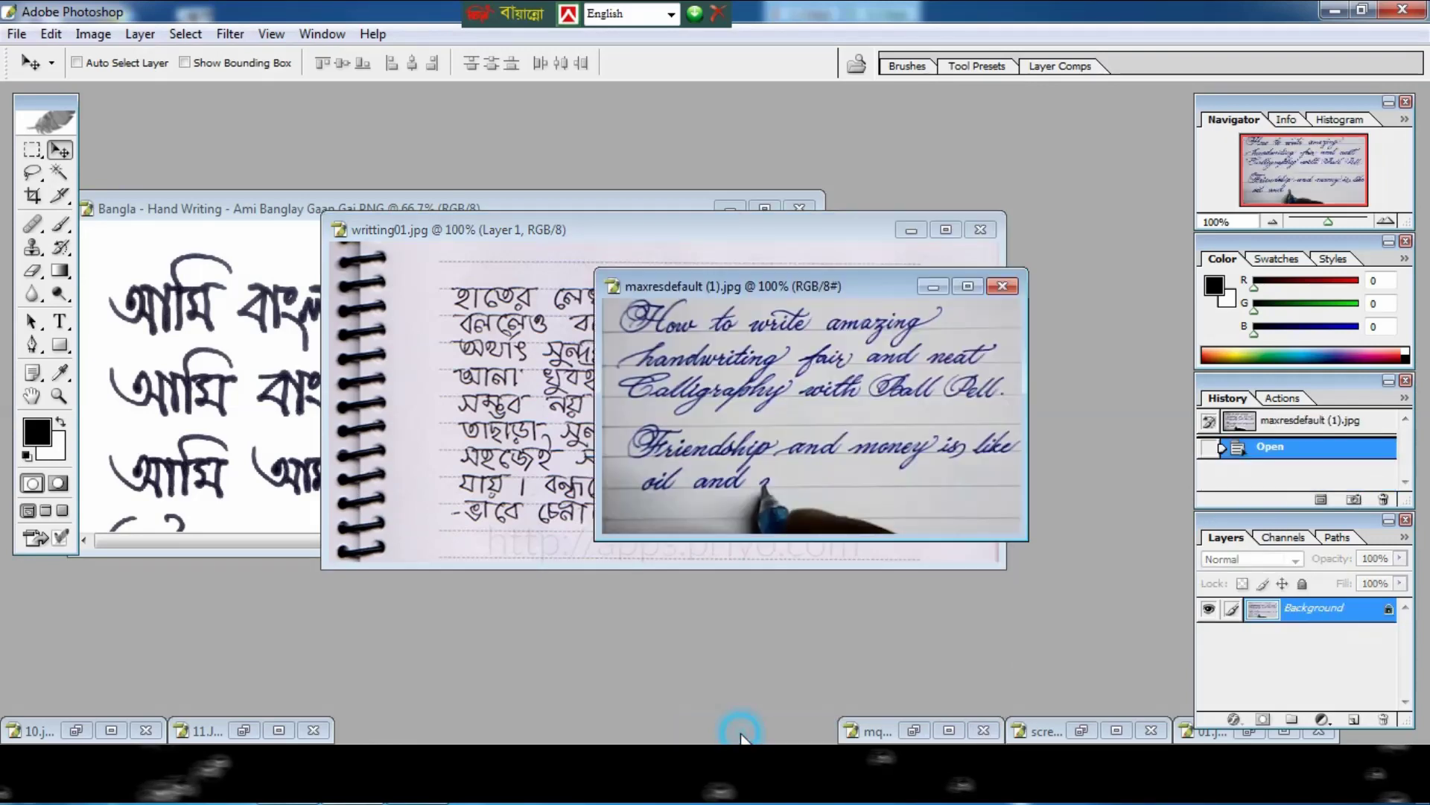
click(915, 731)
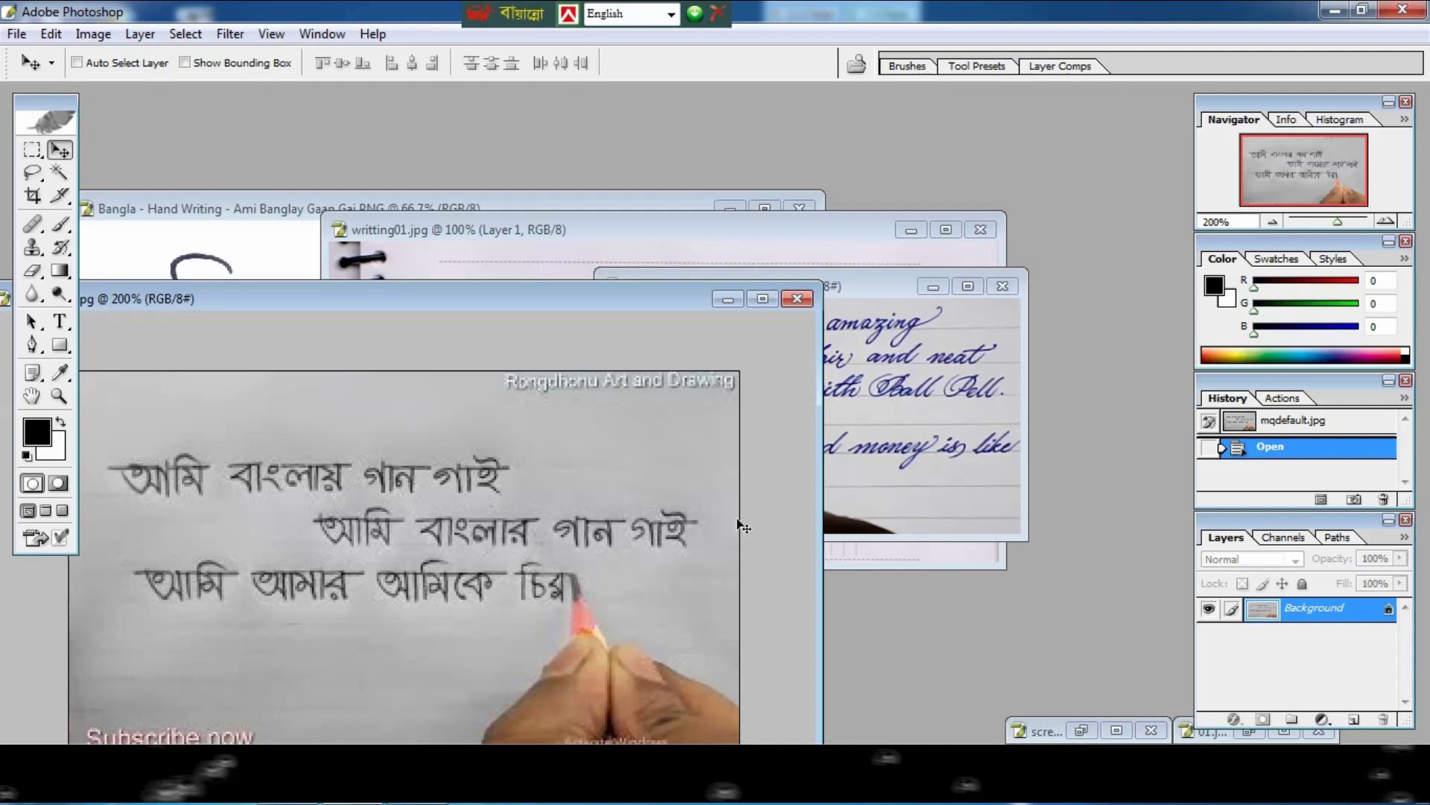
drag(596, 294, 799, 148)
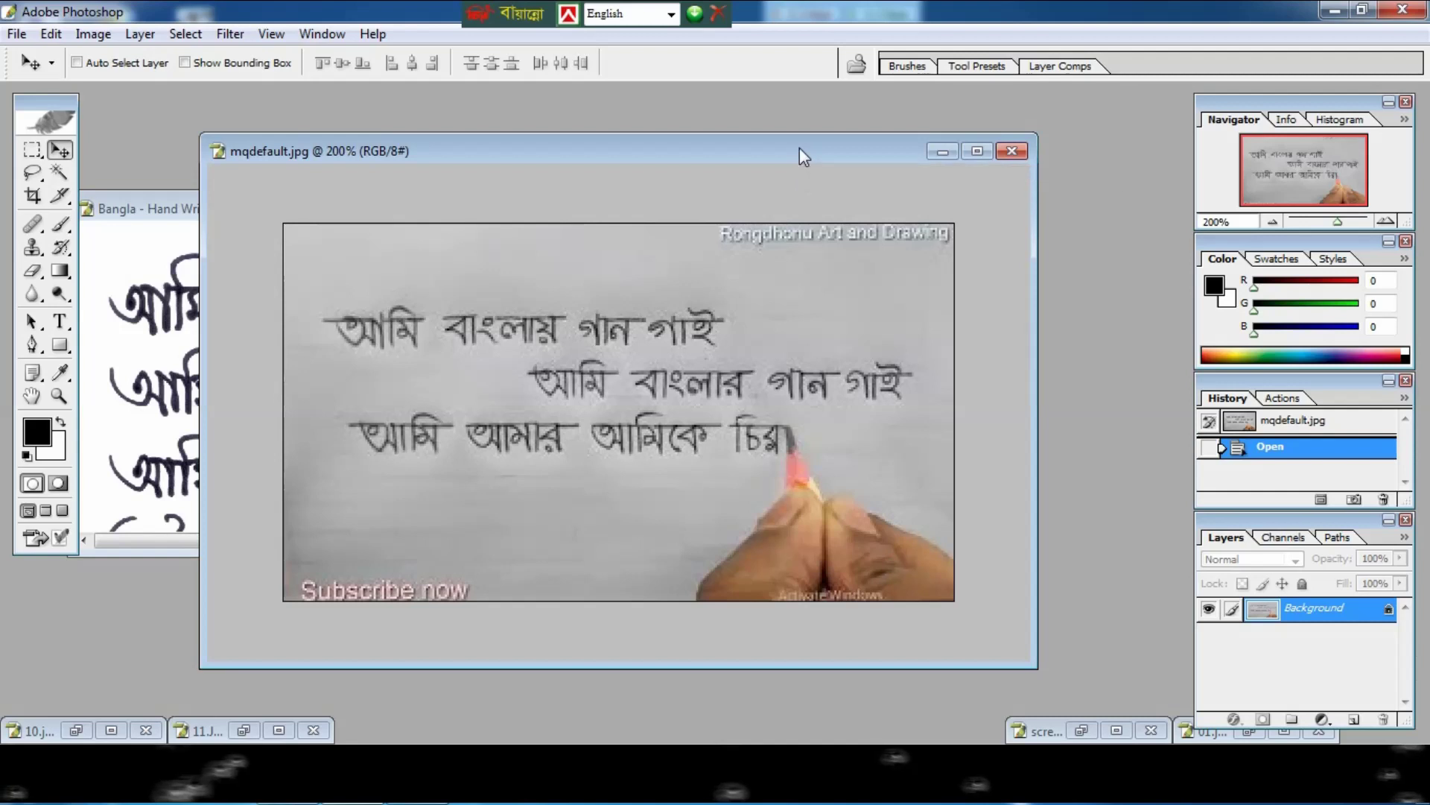
click(1081, 730)
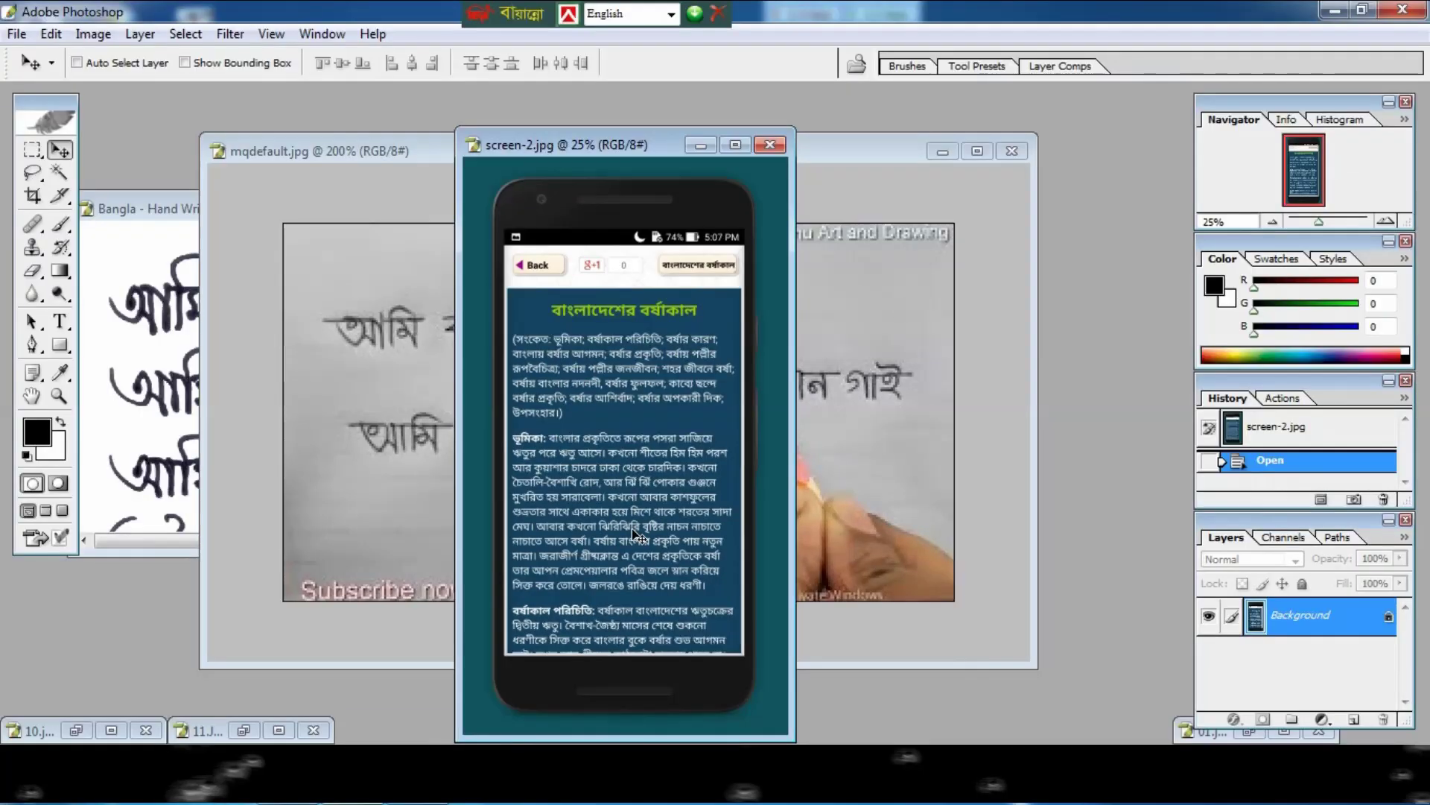
click(1249, 732)
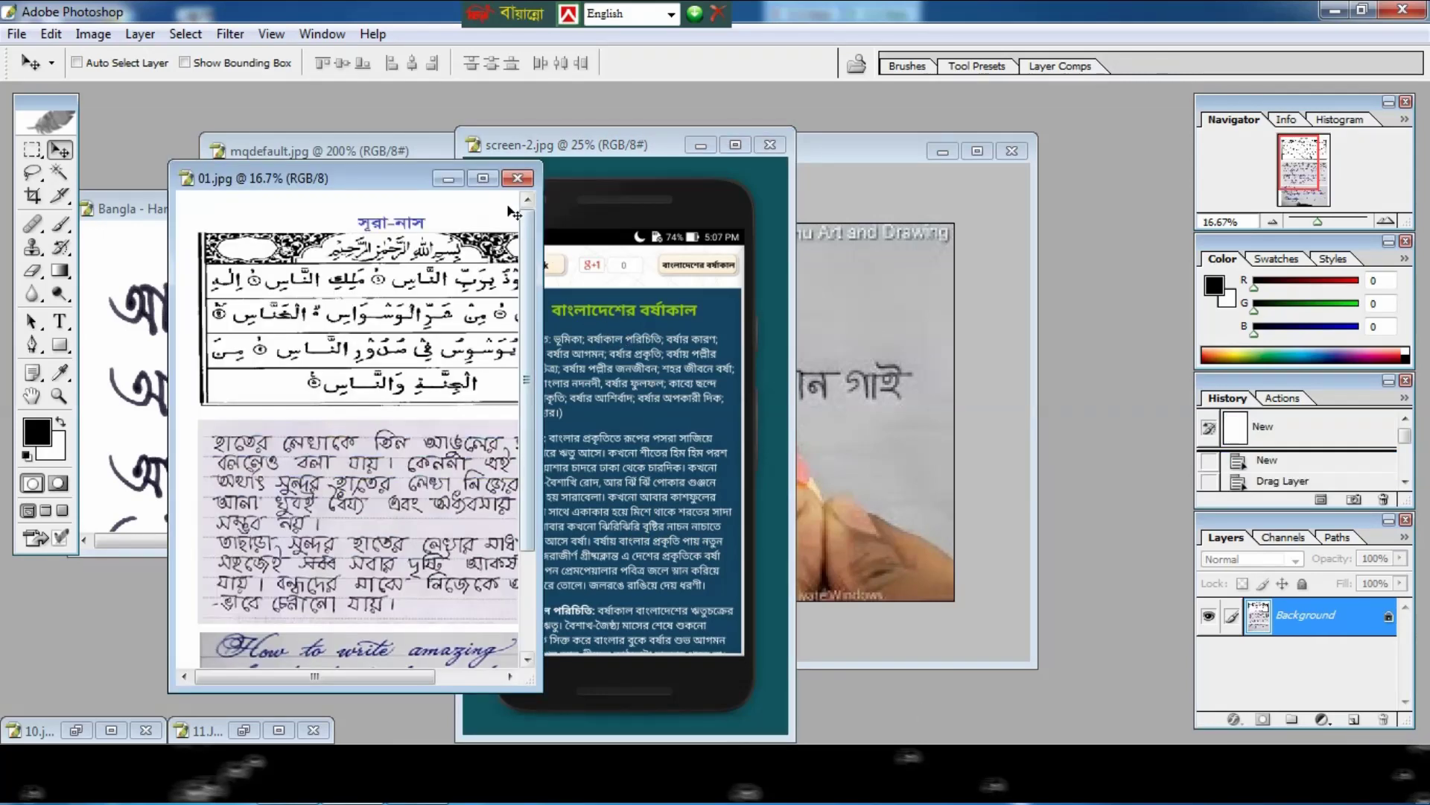
Maximize the 01.jpg collage and zoom it to 33.3%.
click(483, 178)
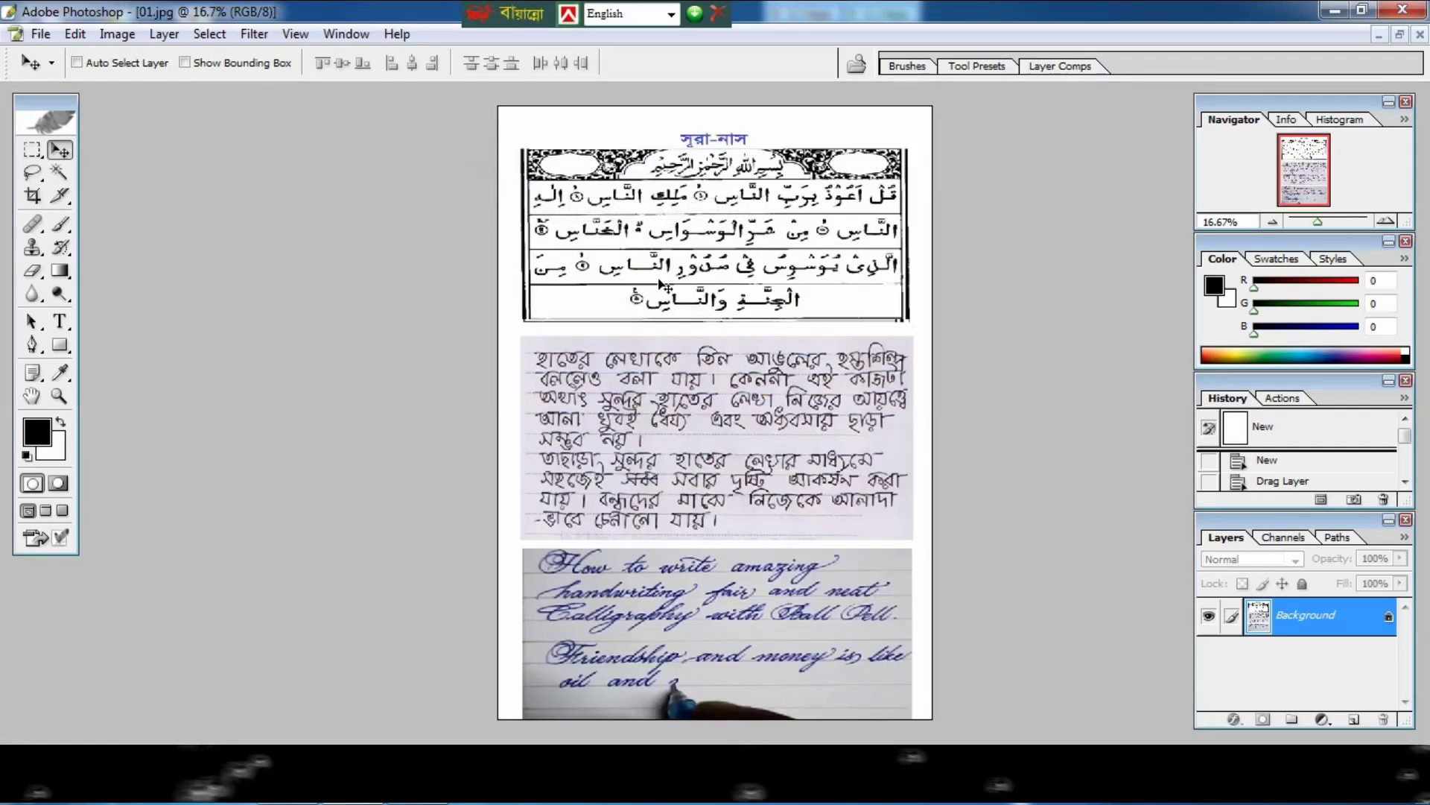
key(ctrl+plus)
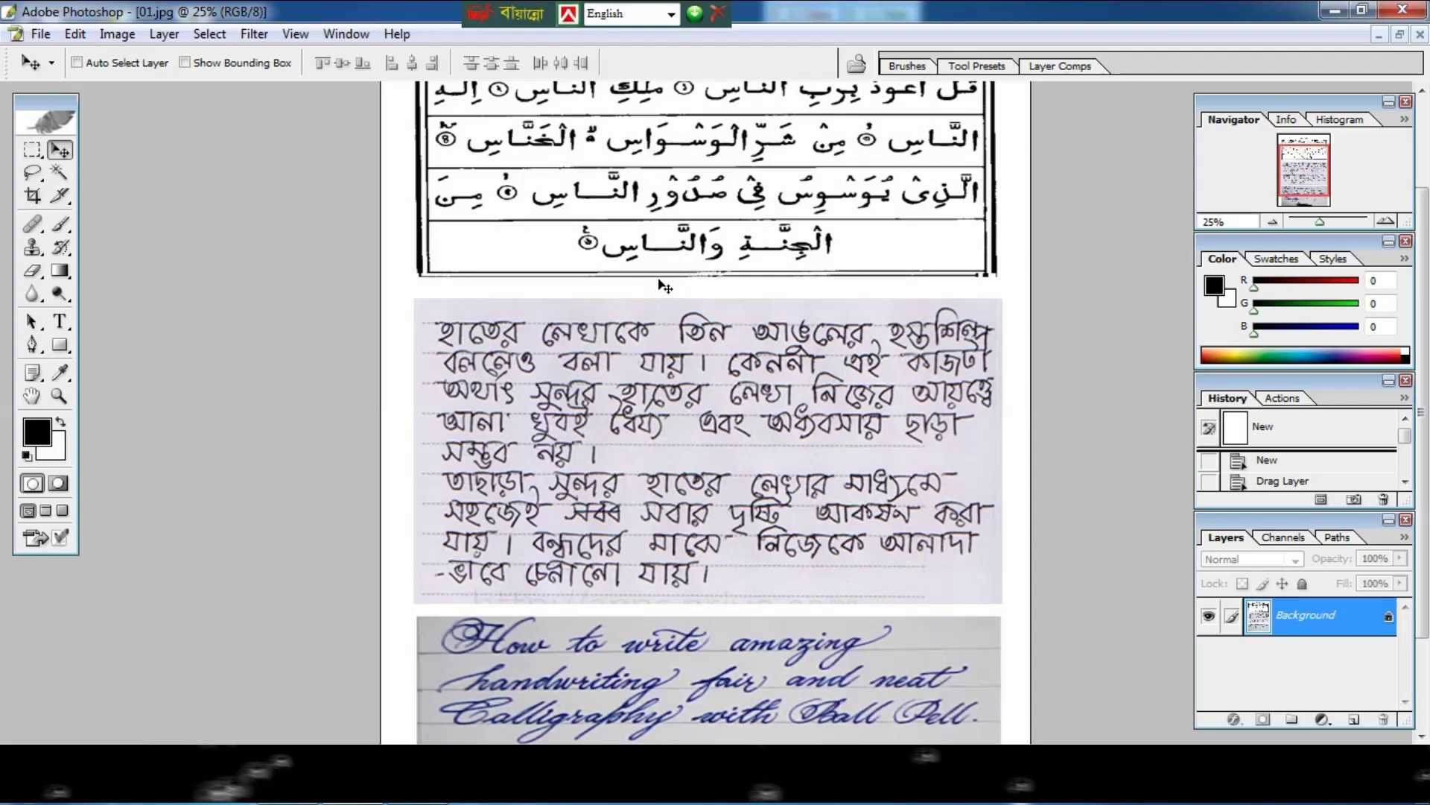
key(ctrl+minus)
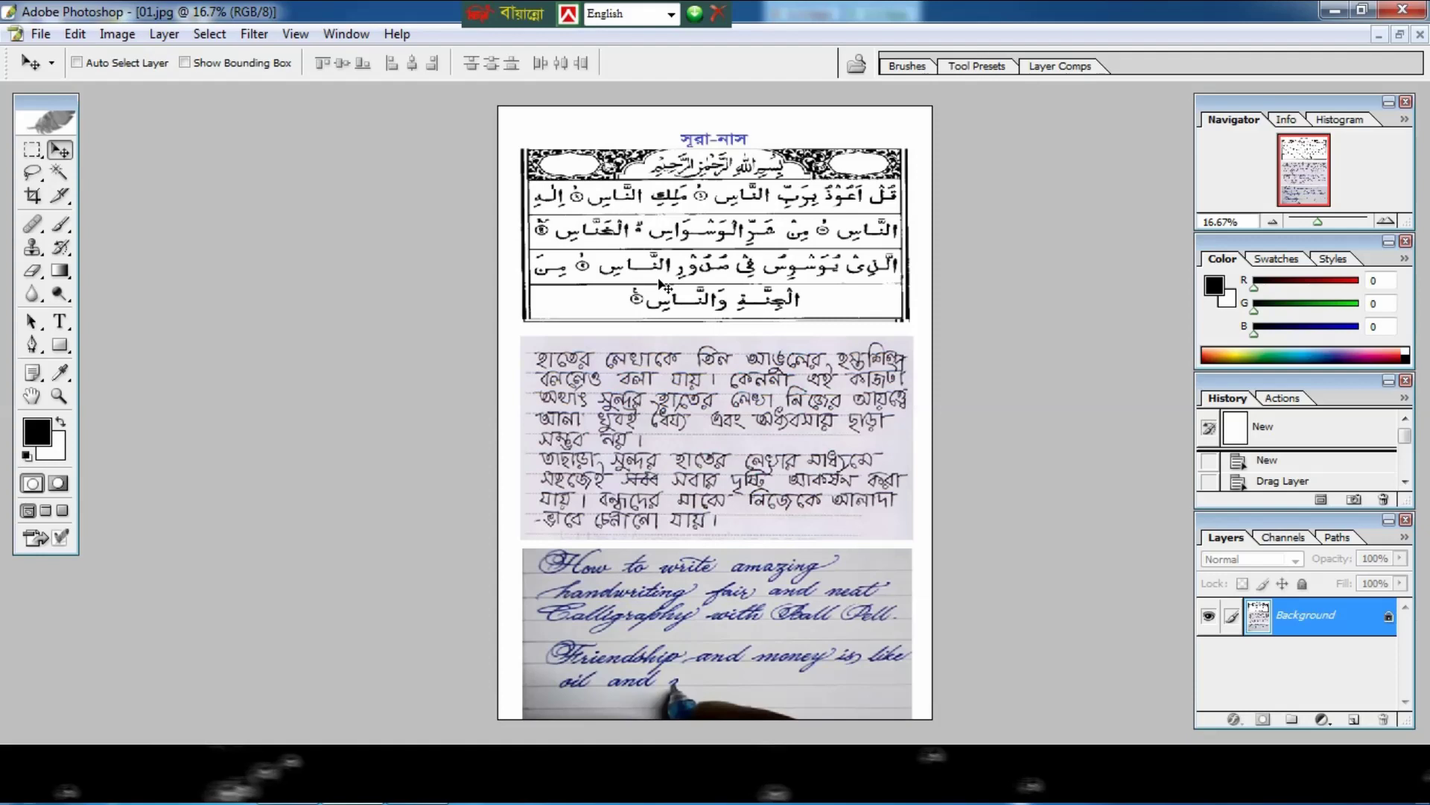
key(ctrl+plus)
key(ctrl+plus)
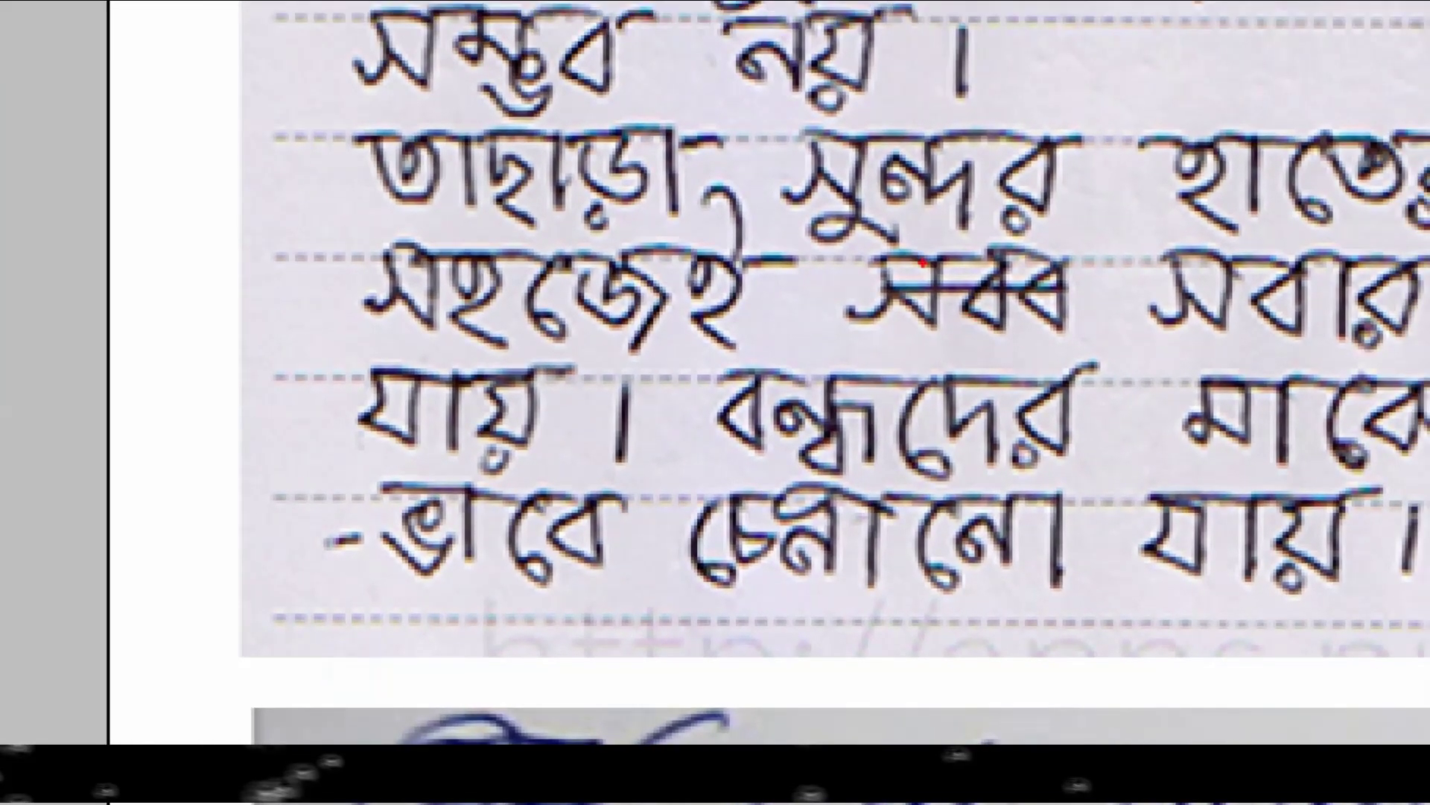
Mark the crossed-out word, review the whole page, then switch to the Gmail browser window.
drag(824, 222, 1110, 346)
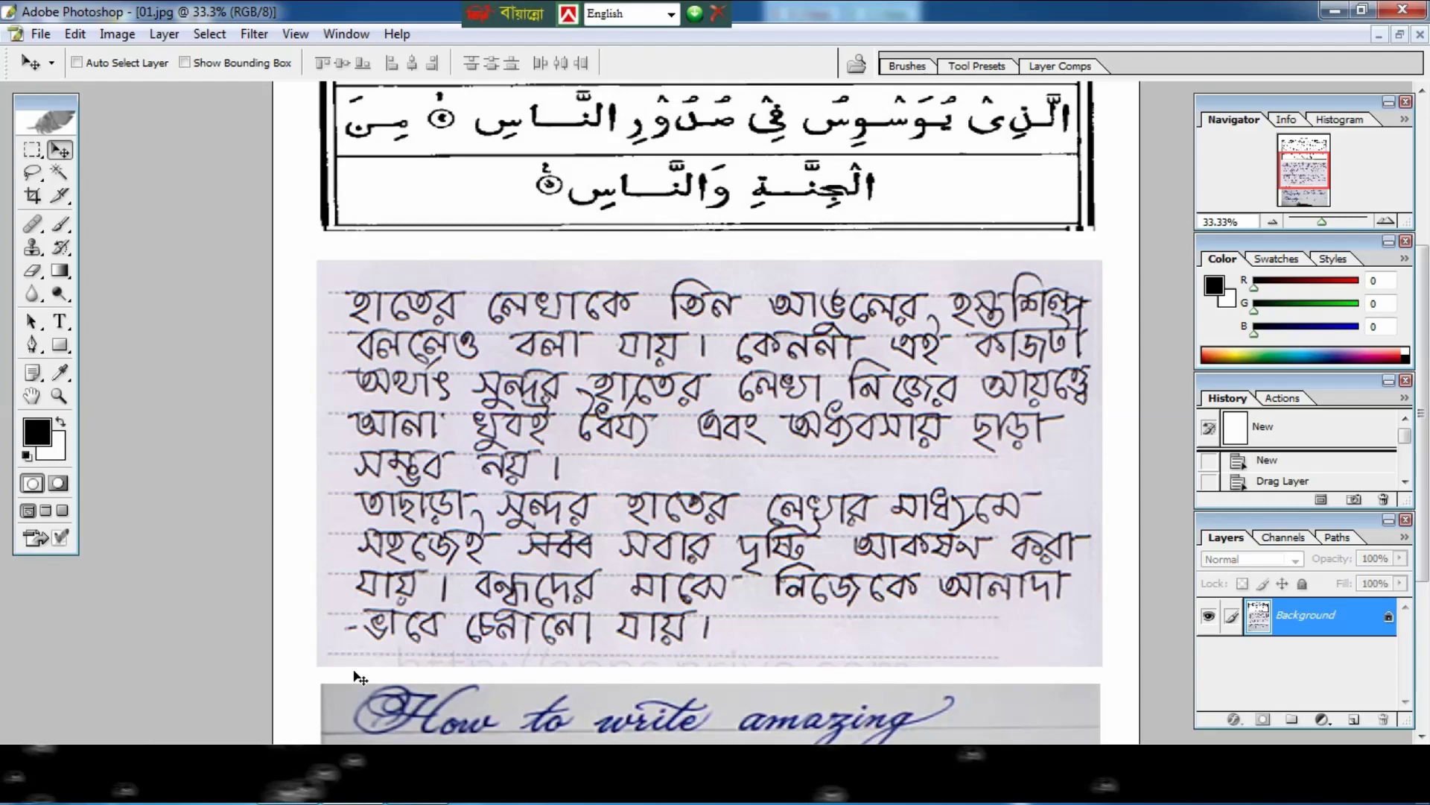
key(ctrl+minus)
key(ctrl+minus)
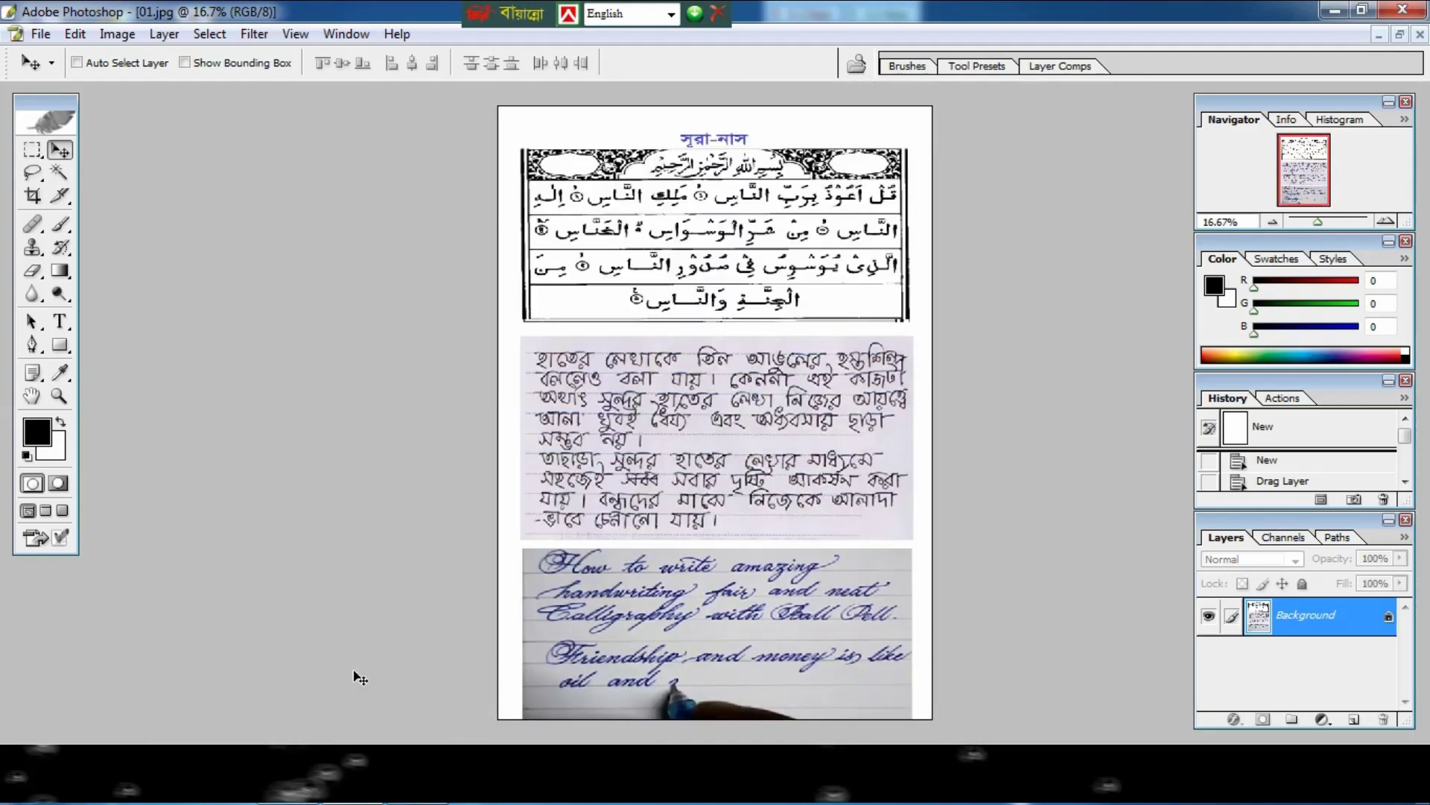
key(ctrl+plus)
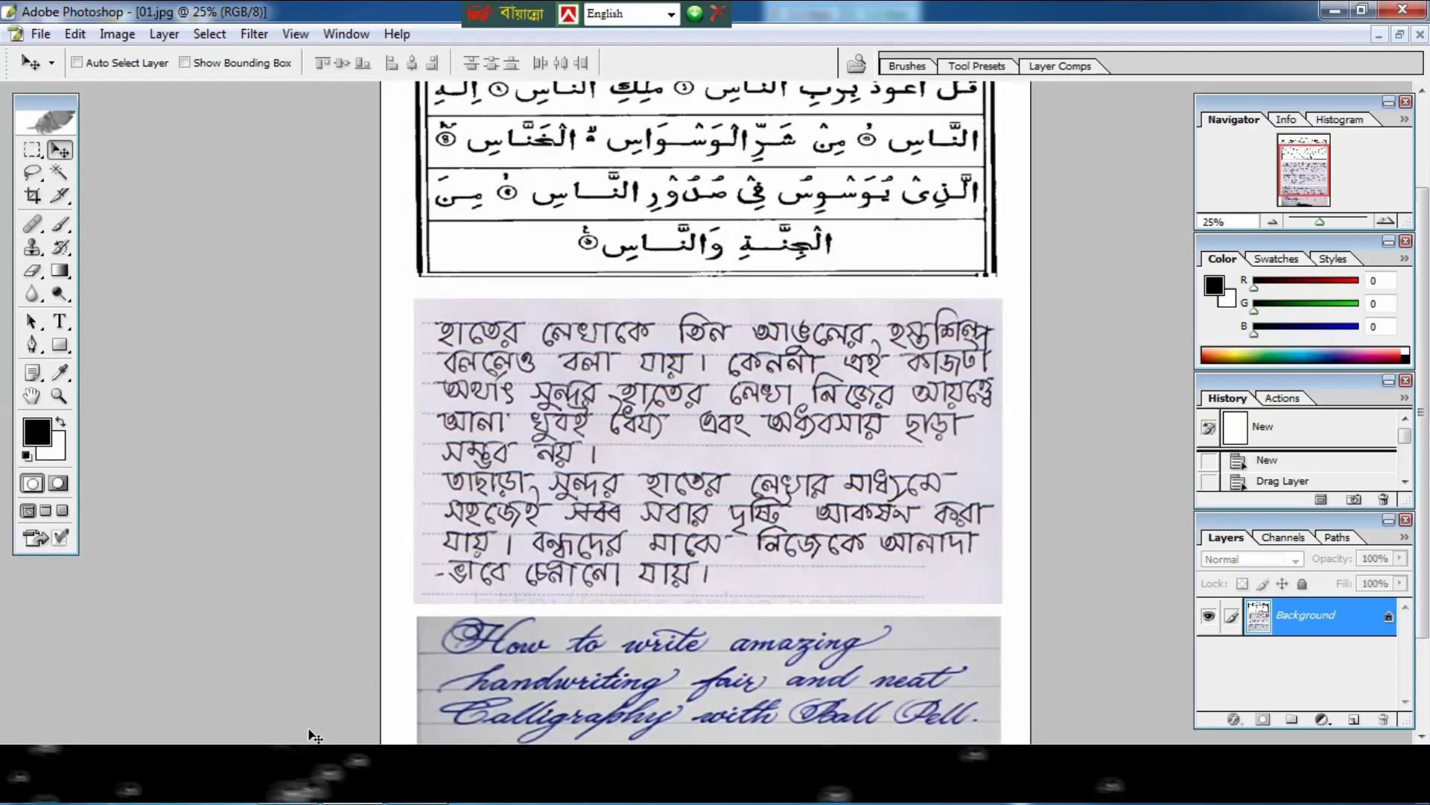
scroll(561, 670, down, 3)
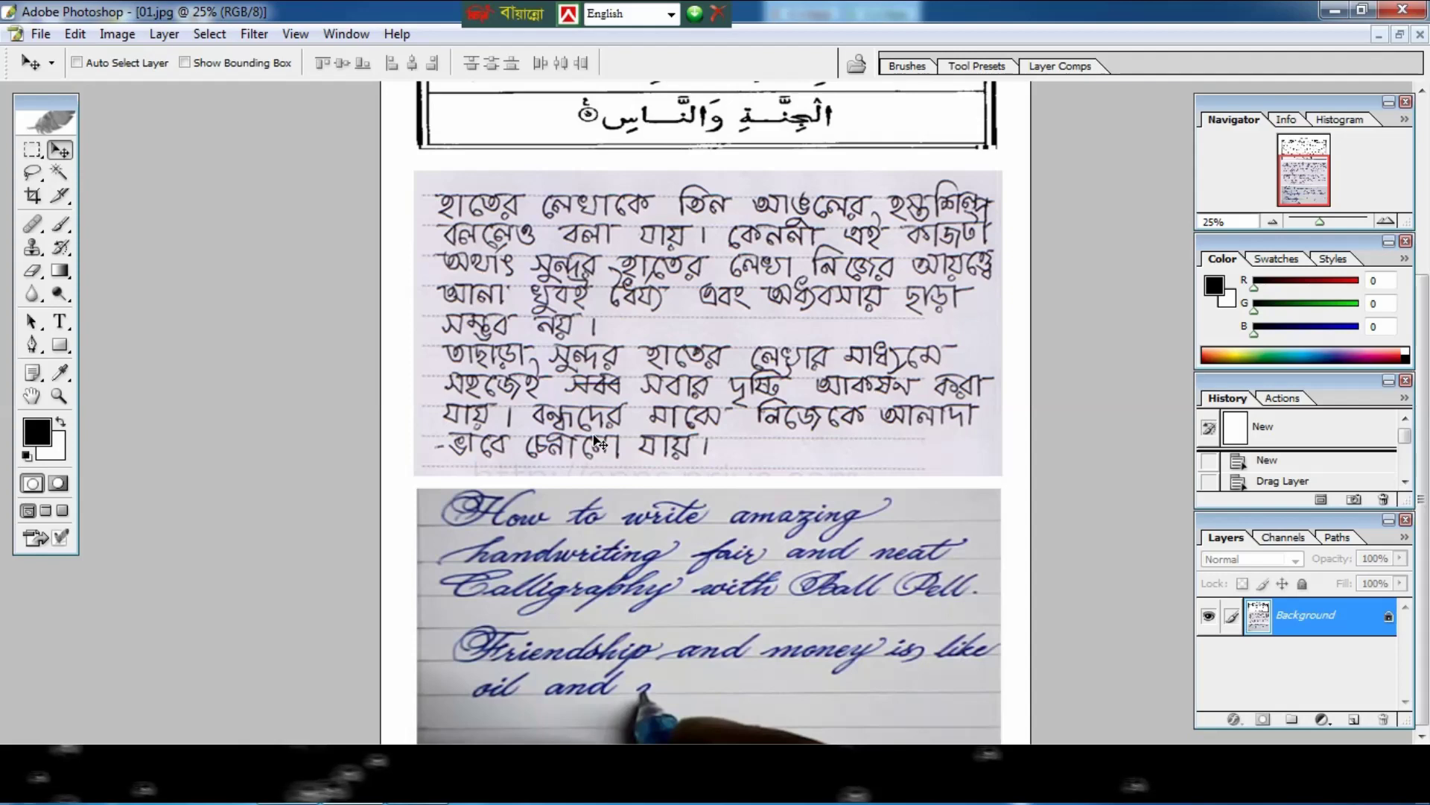
click(408, 734)
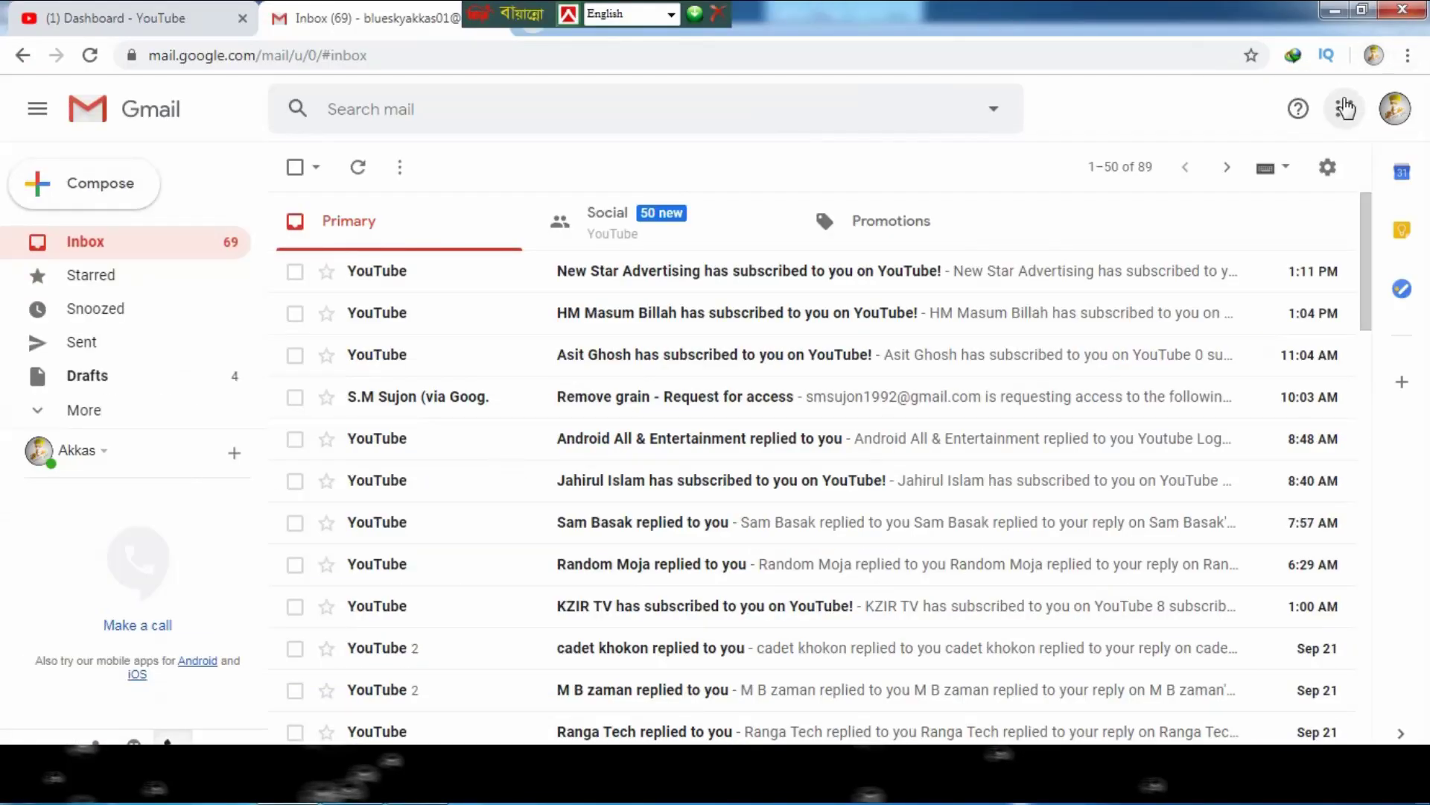
Open Google Drive's My Drive from the Gmail apps grid.
click(1344, 110)
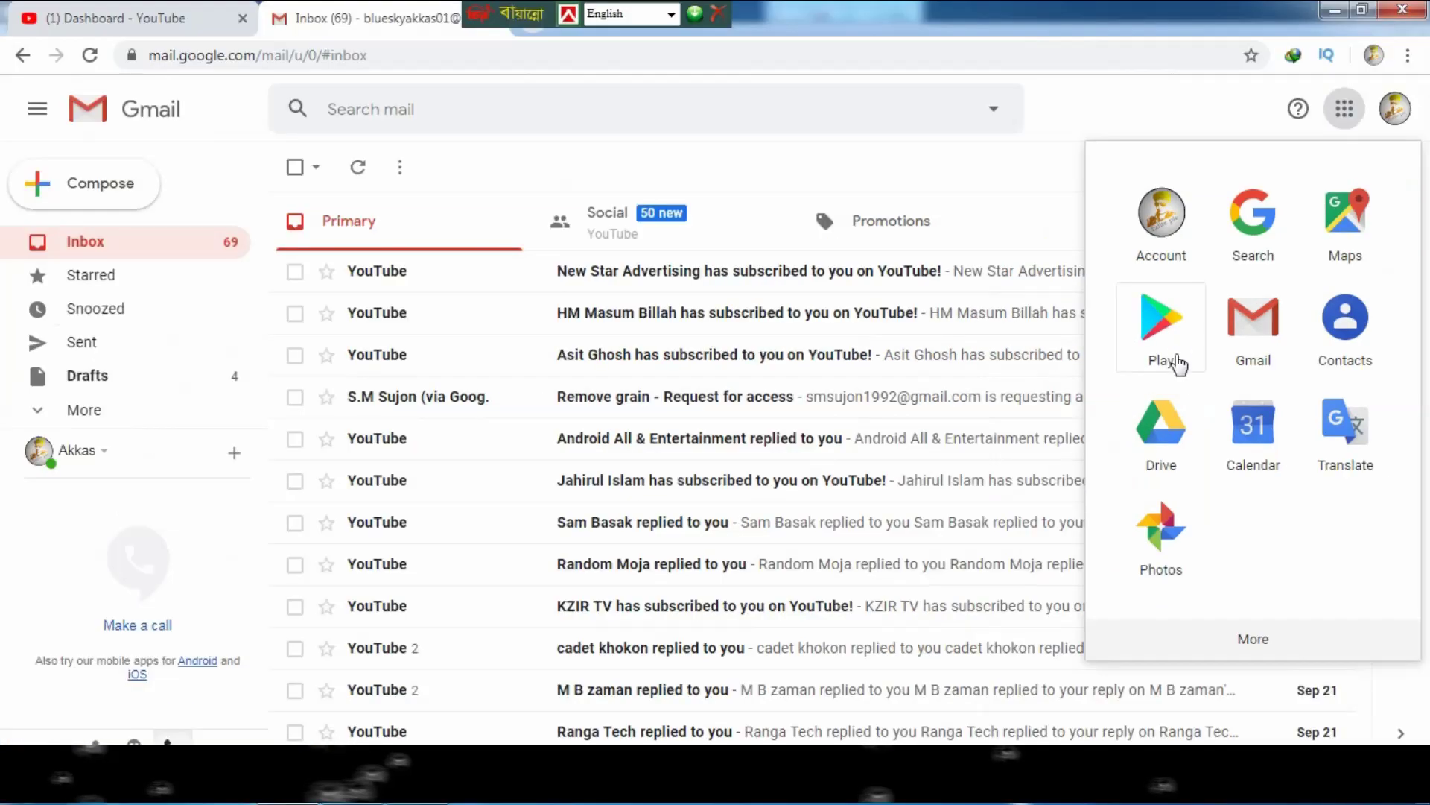
click(1177, 363)
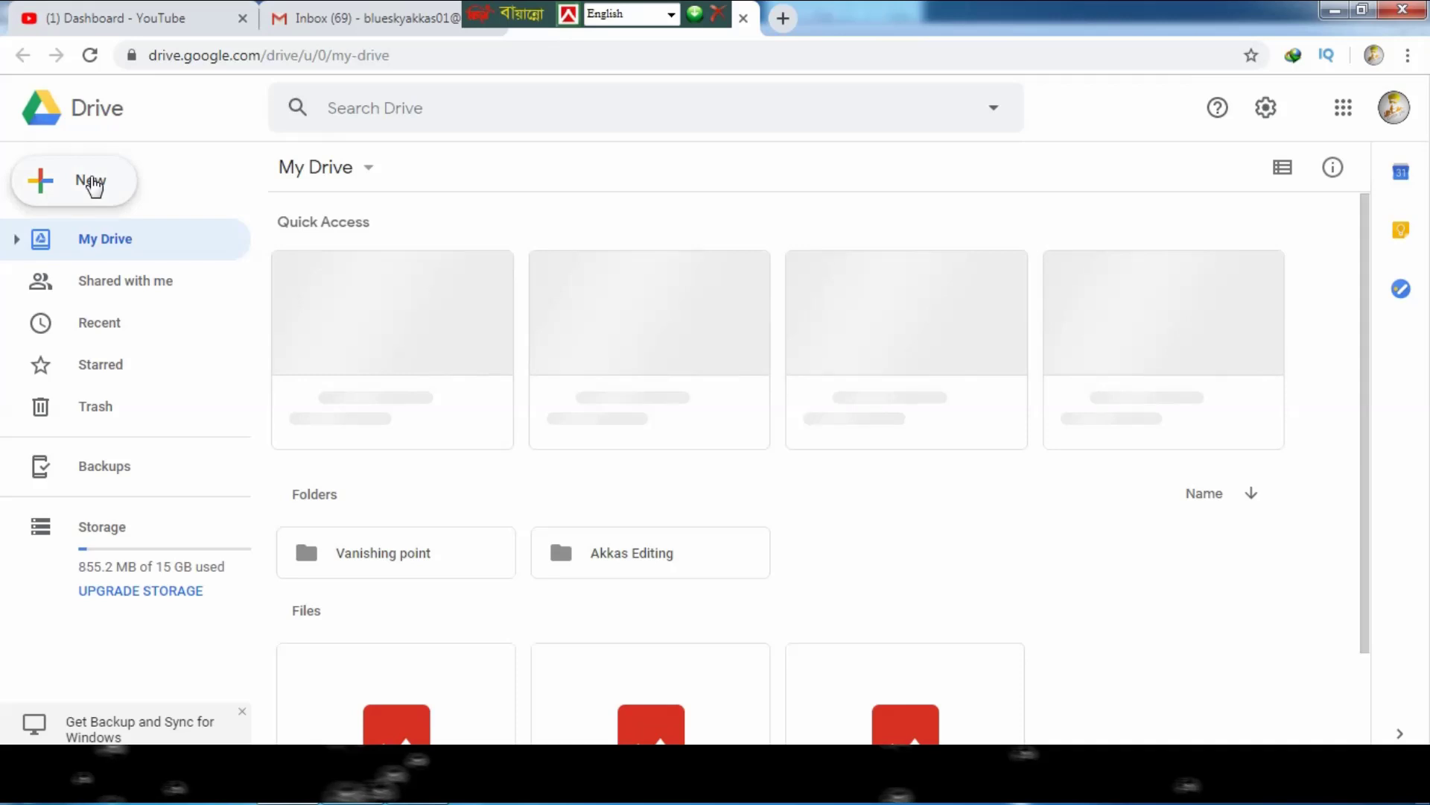
Upload 01.jpg from the Desktop to My Drive via New > File upload.
click(93, 185)
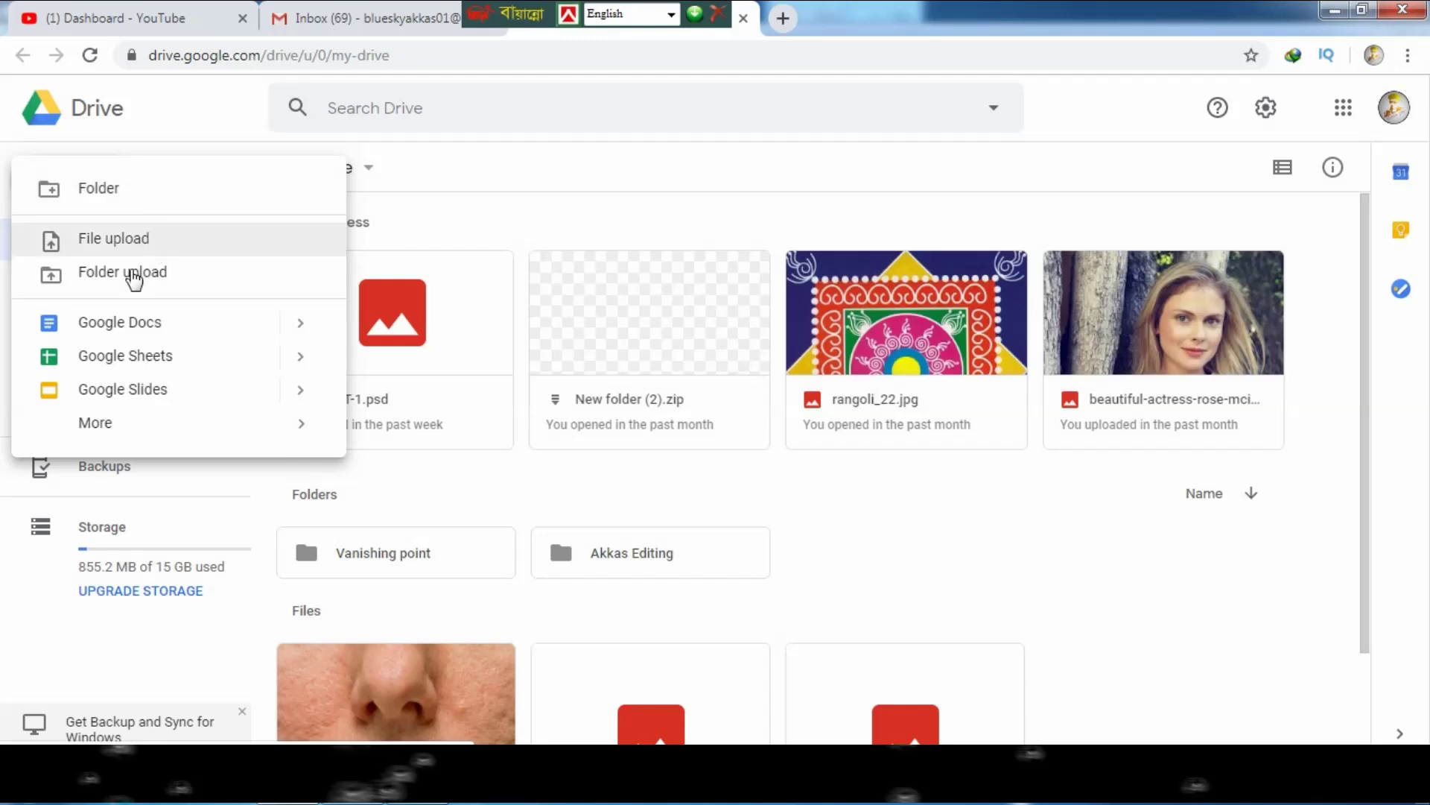
click(130, 240)
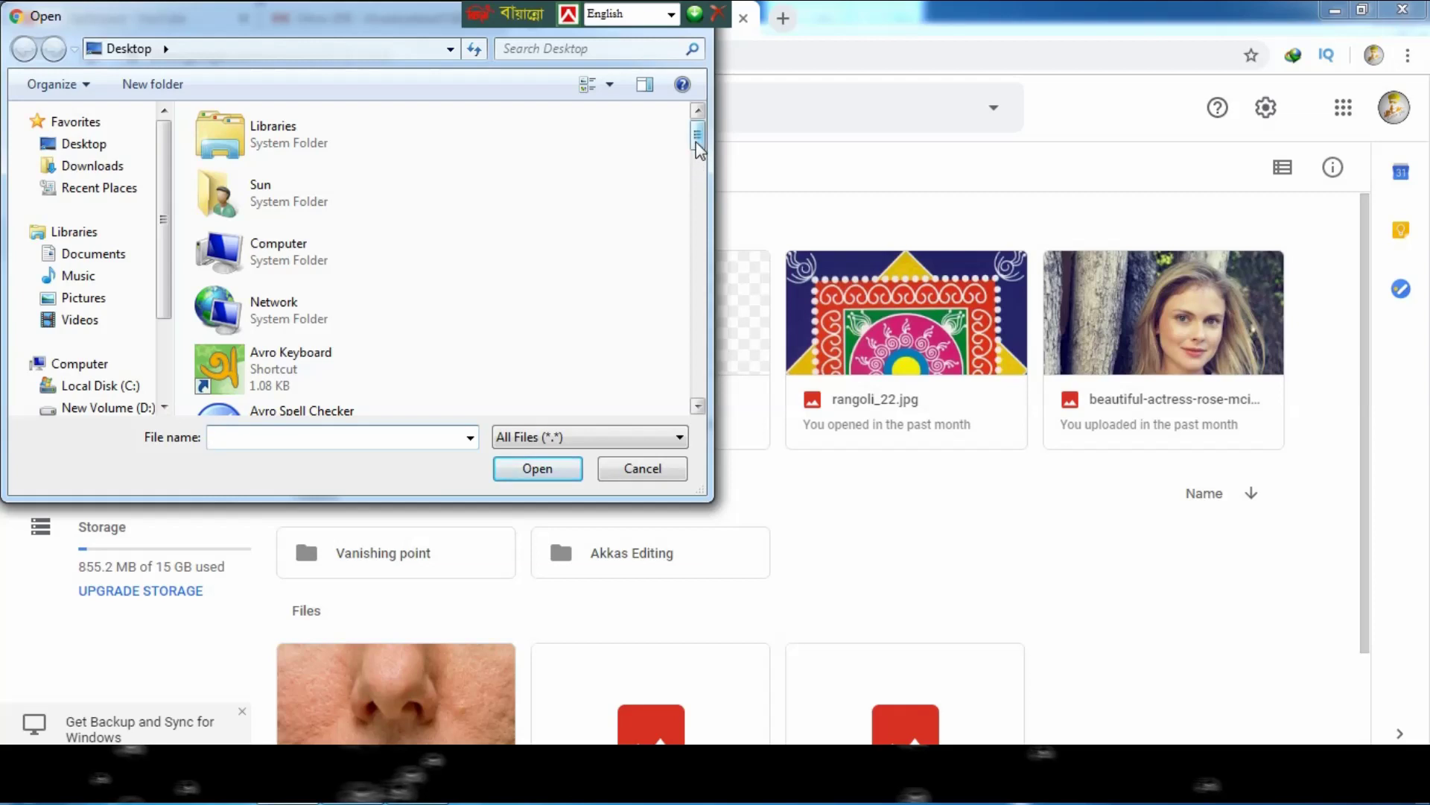
drag(698, 143, 700, 216)
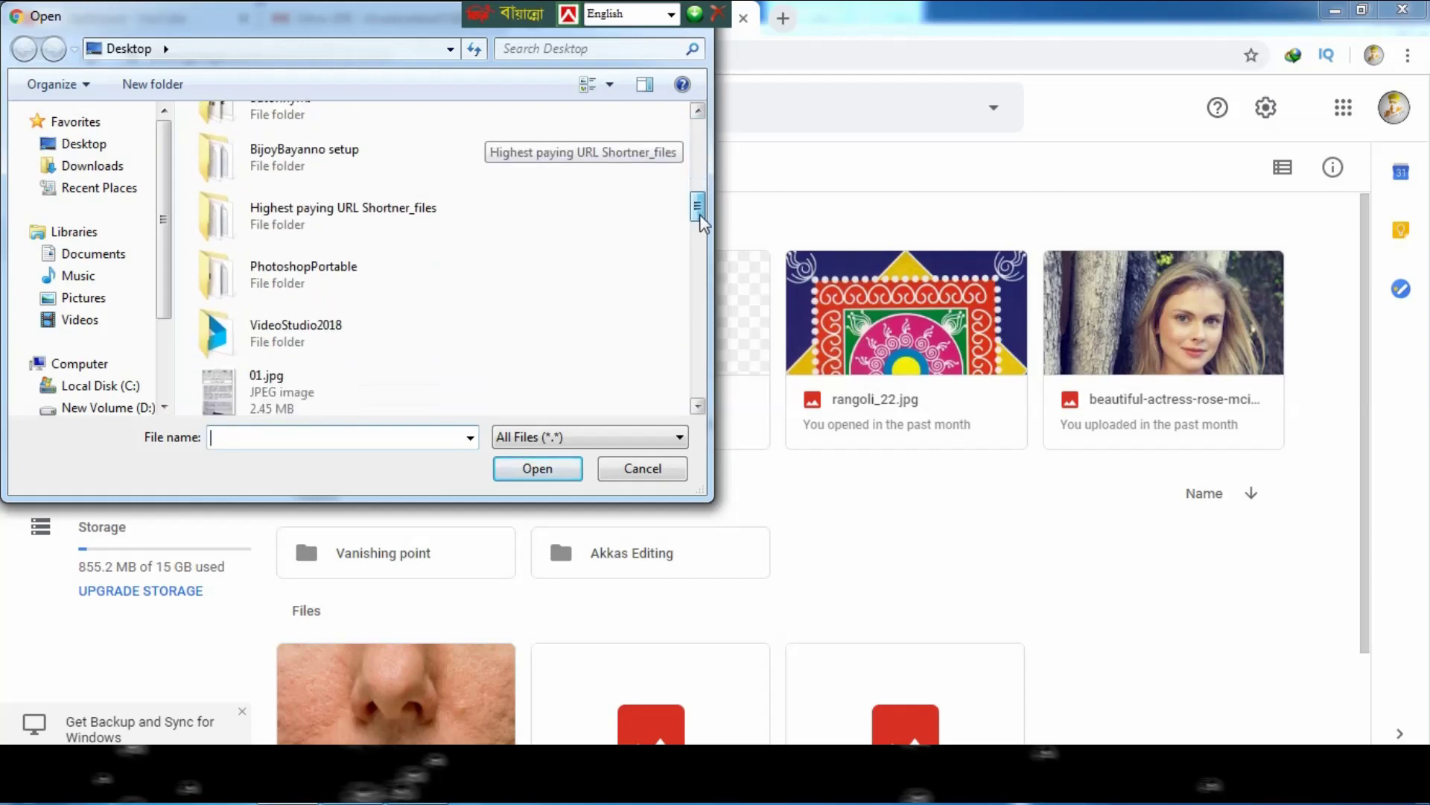
scroll(700, 217, down, 1)
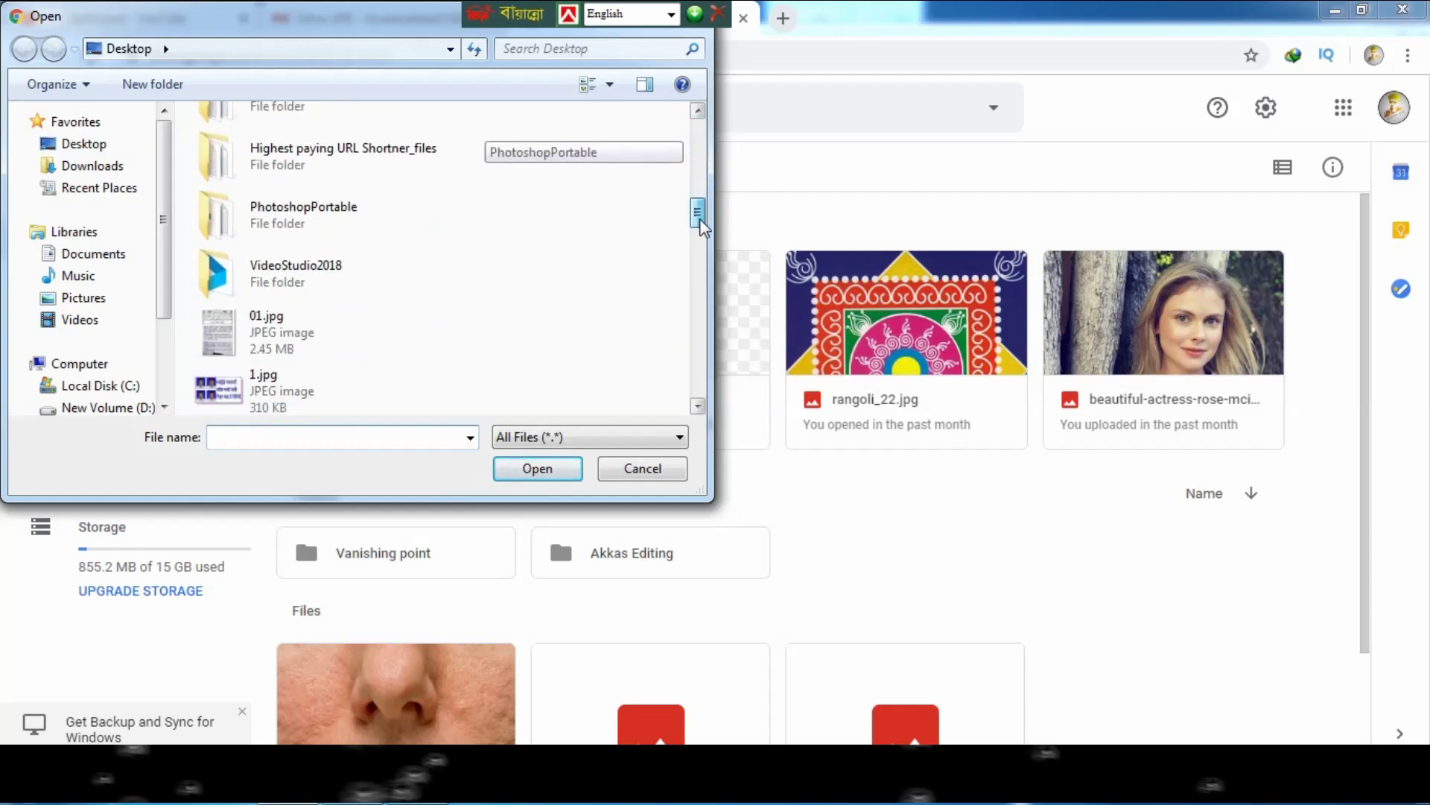
click(290, 330)
click(523, 472)
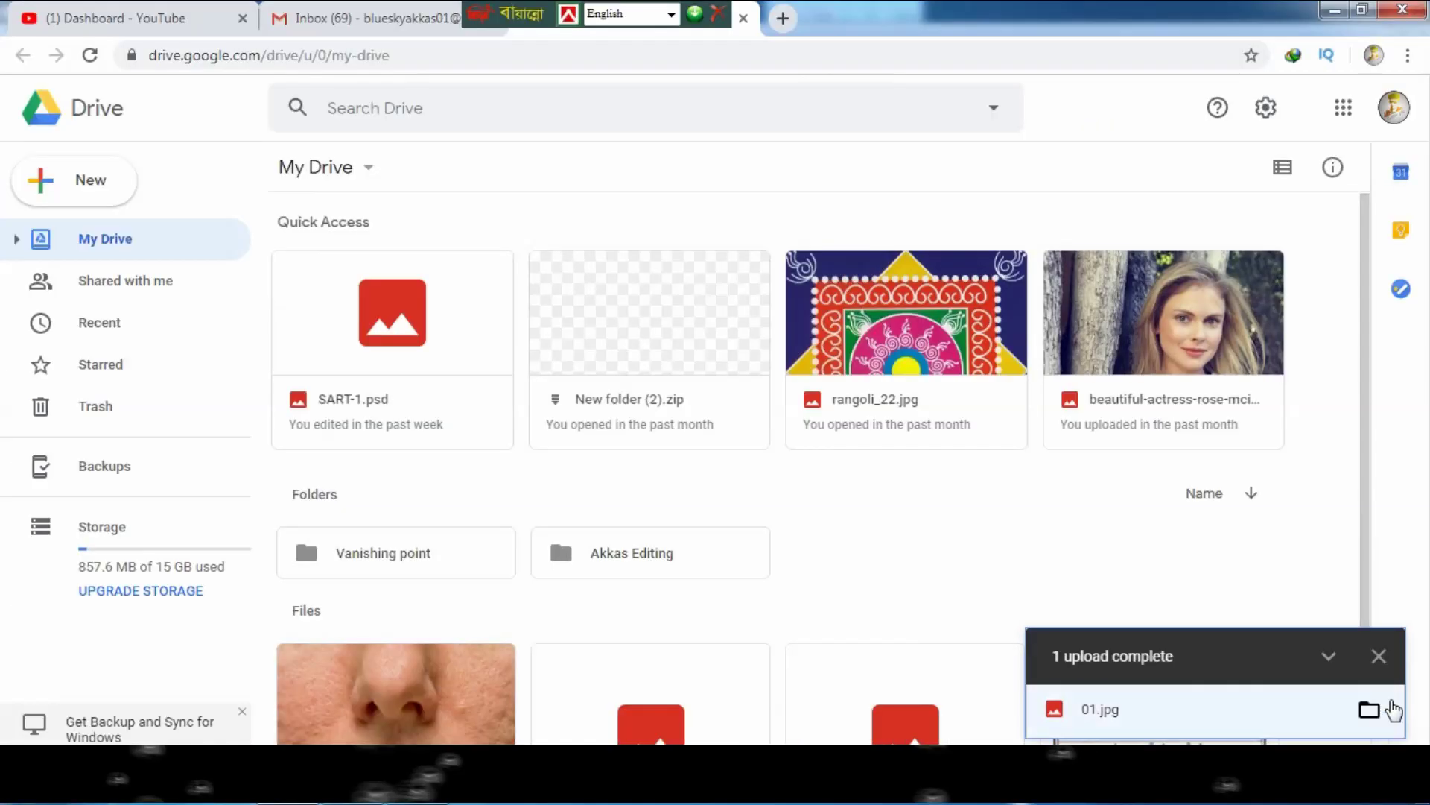
Dismiss the upload notice and open 01.jpg with Google Docs.
click(1379, 657)
scroll(1369, 596, down, 2)
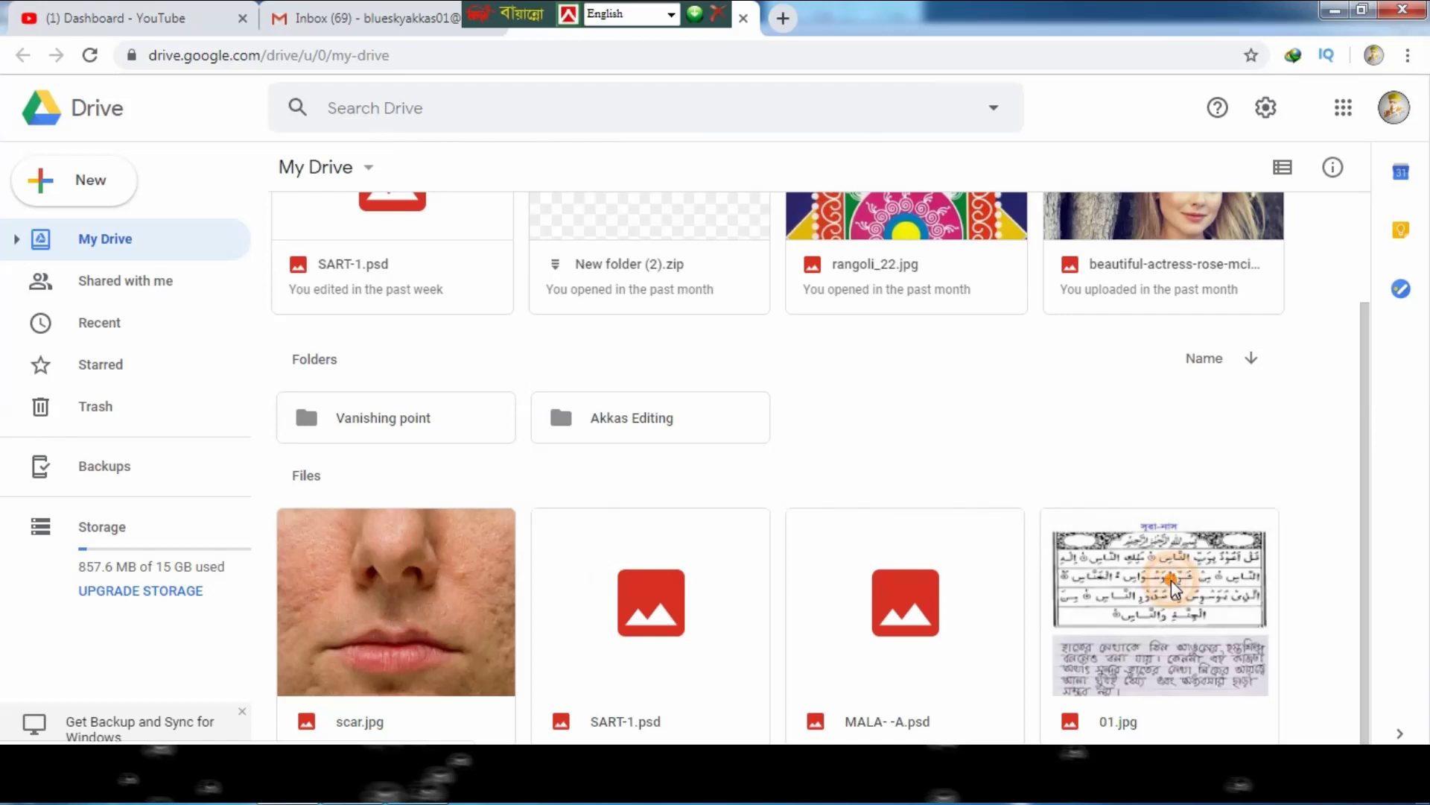
right_click(1125, 550)
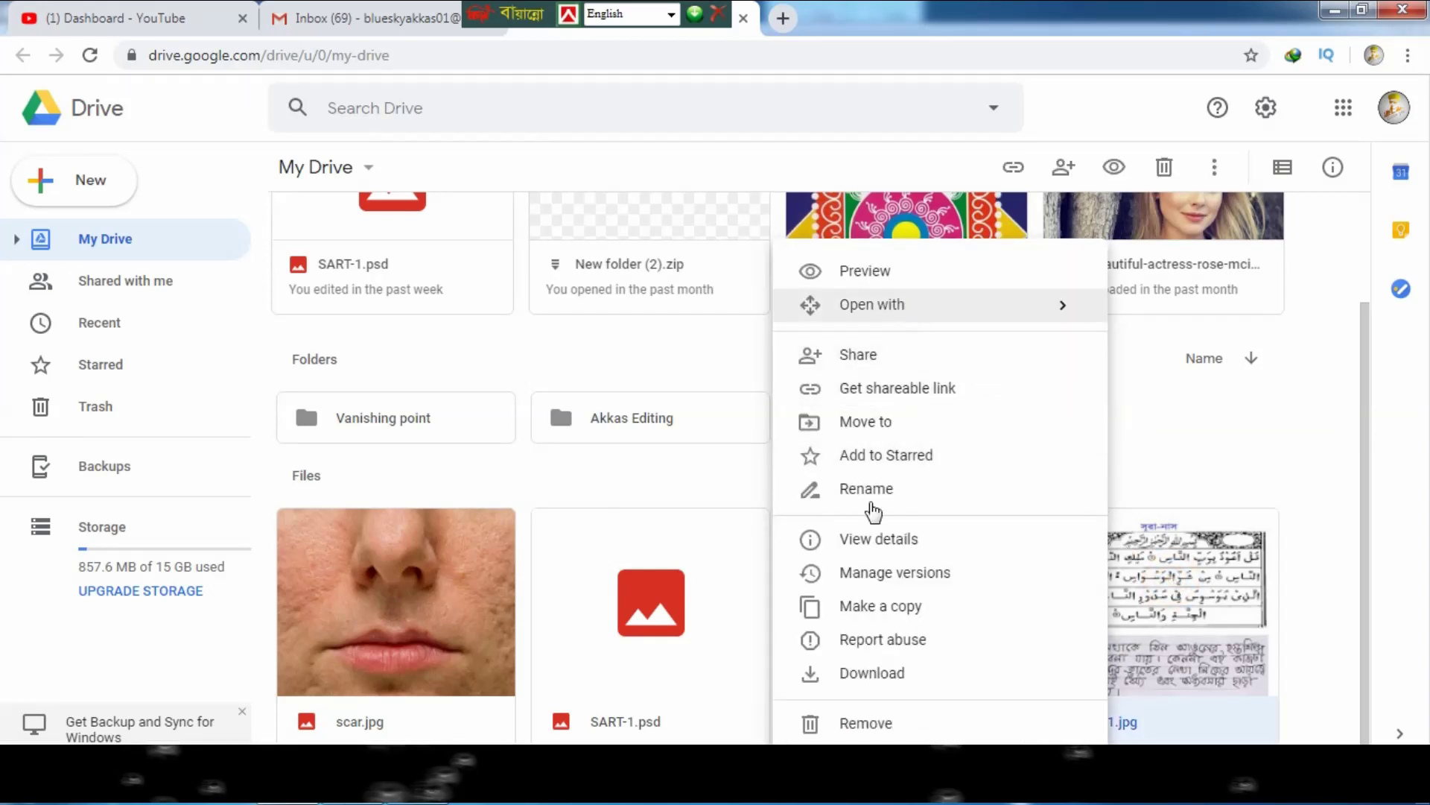
mouse_move(872, 304)
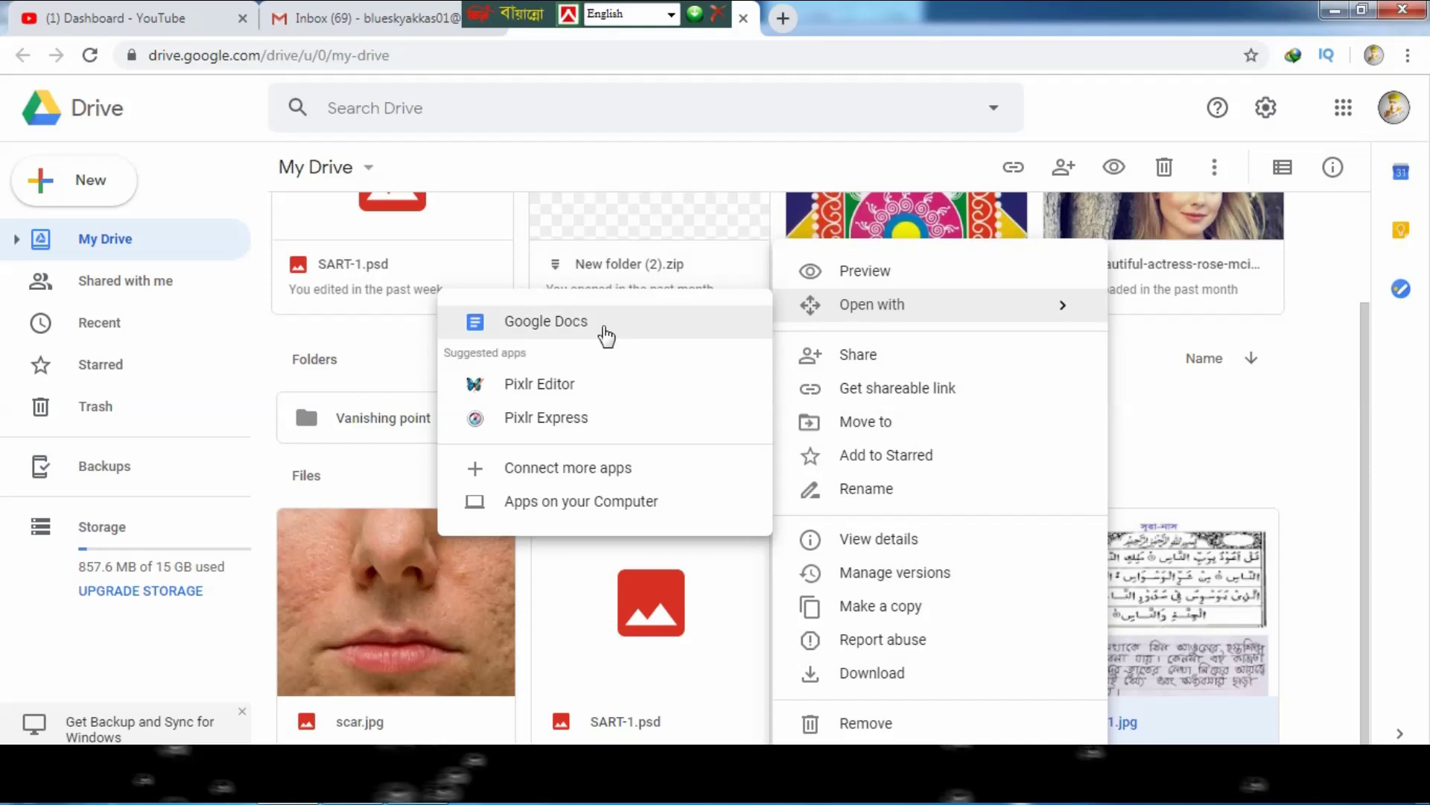
click(607, 336)
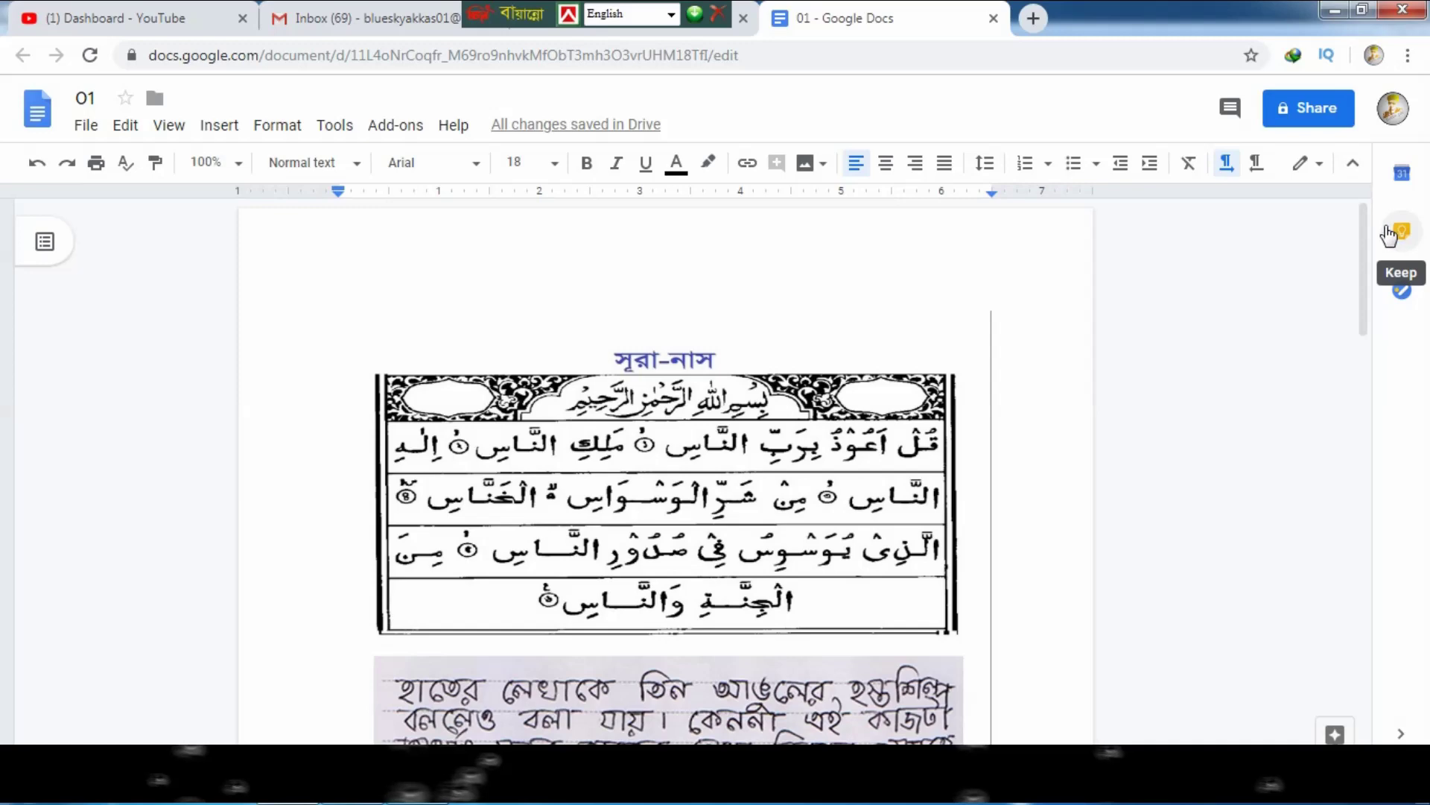
Scroll the '01' document down to the extracted Arabic, Bangla and English text on page 2.
click(1364, 237)
mouse_move(1363, 234)
mouse_down()
mouse_move(1364, 403)
mouse_move(1367, 384)
mouse_up()
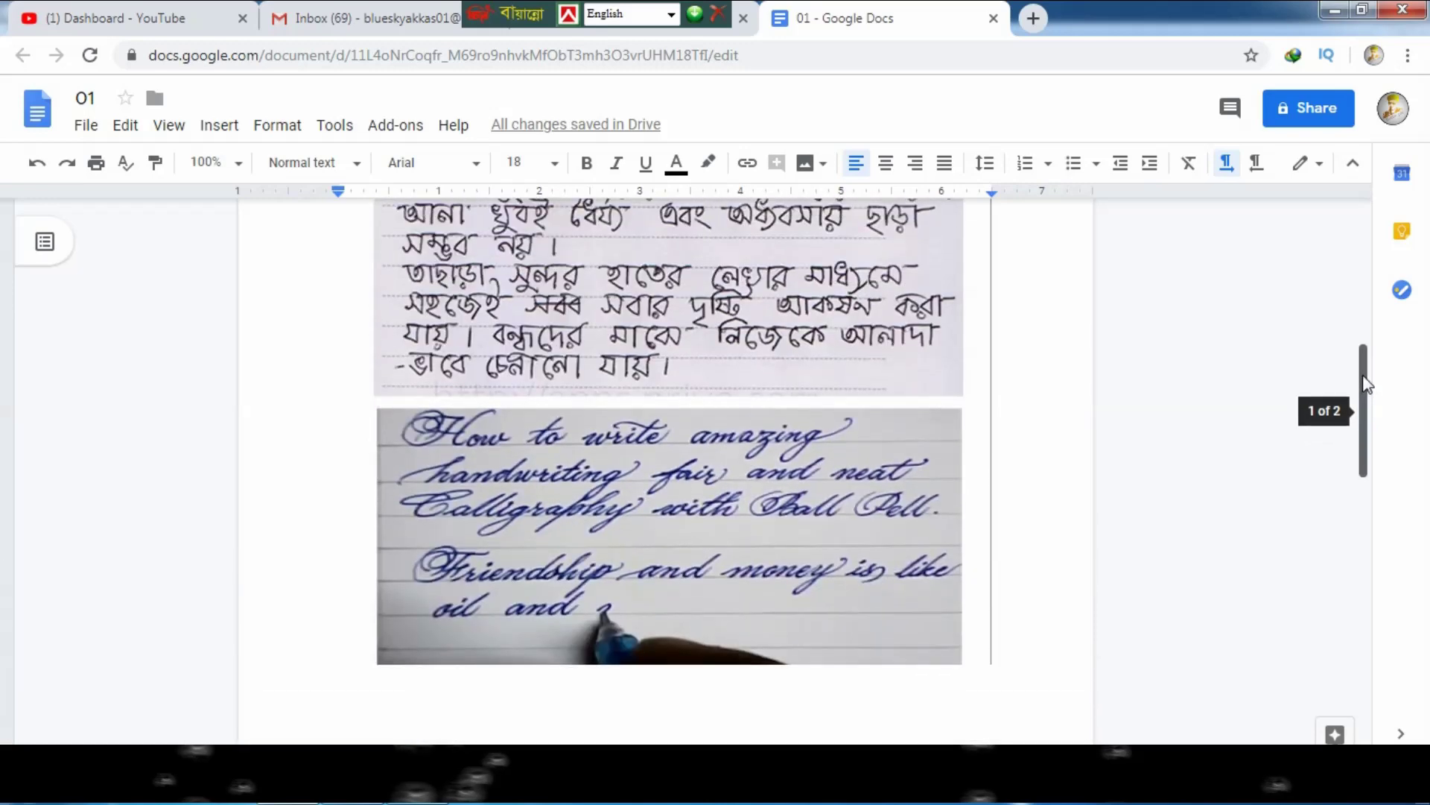
mouse_move(1368, 383)
mouse_down()
mouse_move(1357, 566)
mouse_move(1357, 533)
mouse_up()
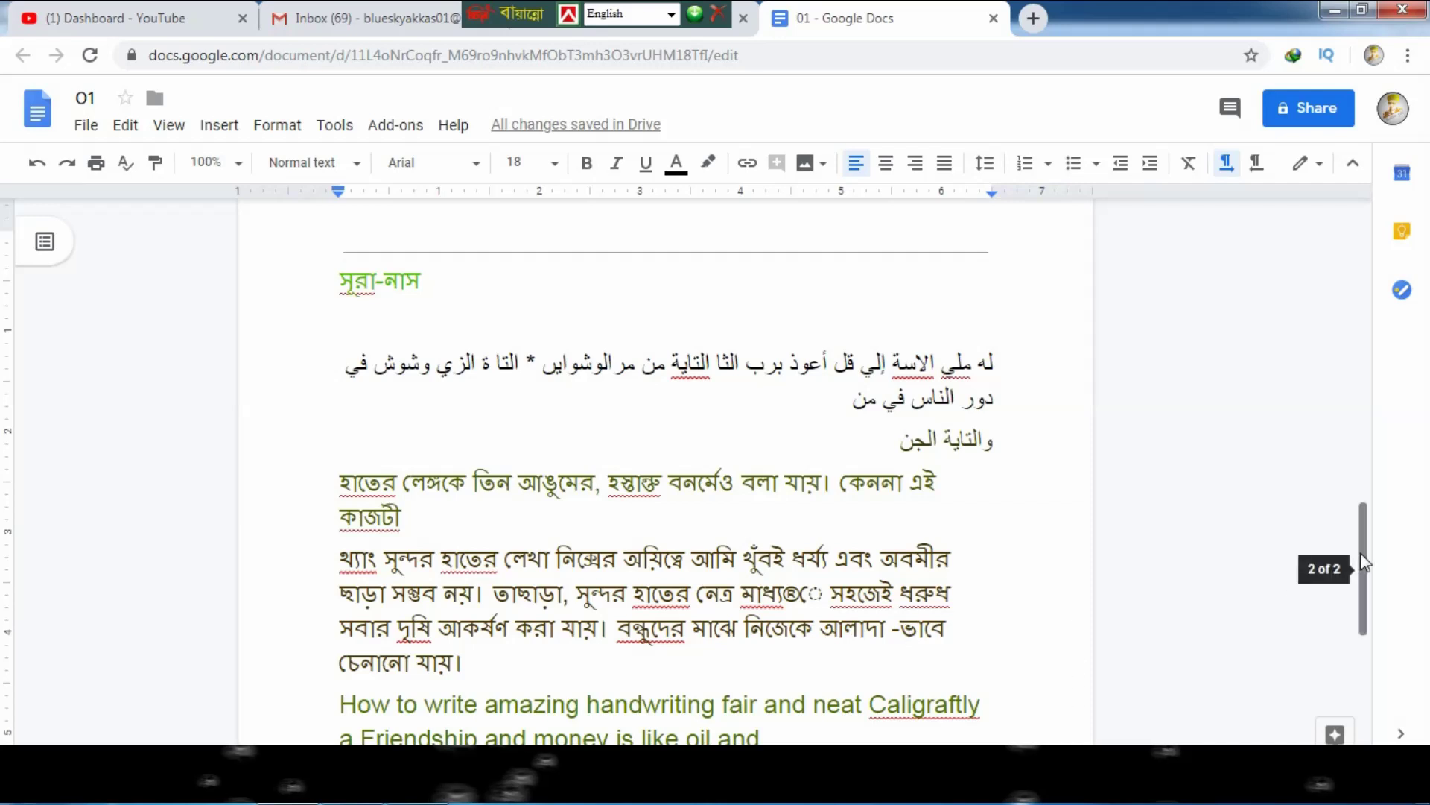
scroll(1355, 440, up, 1)
scroll(1354, 437, up, 5)
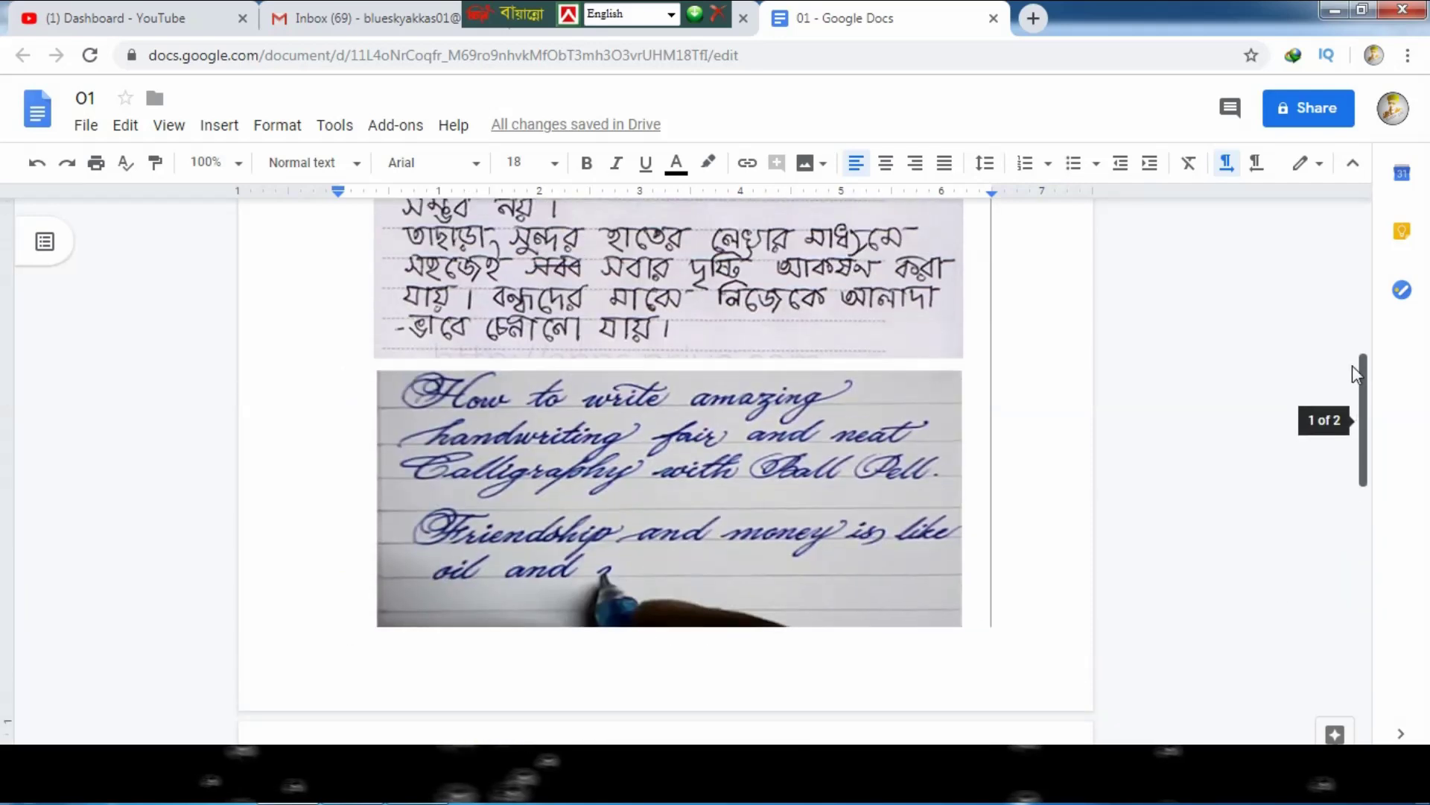
scroll(1352, 365, up, 4)
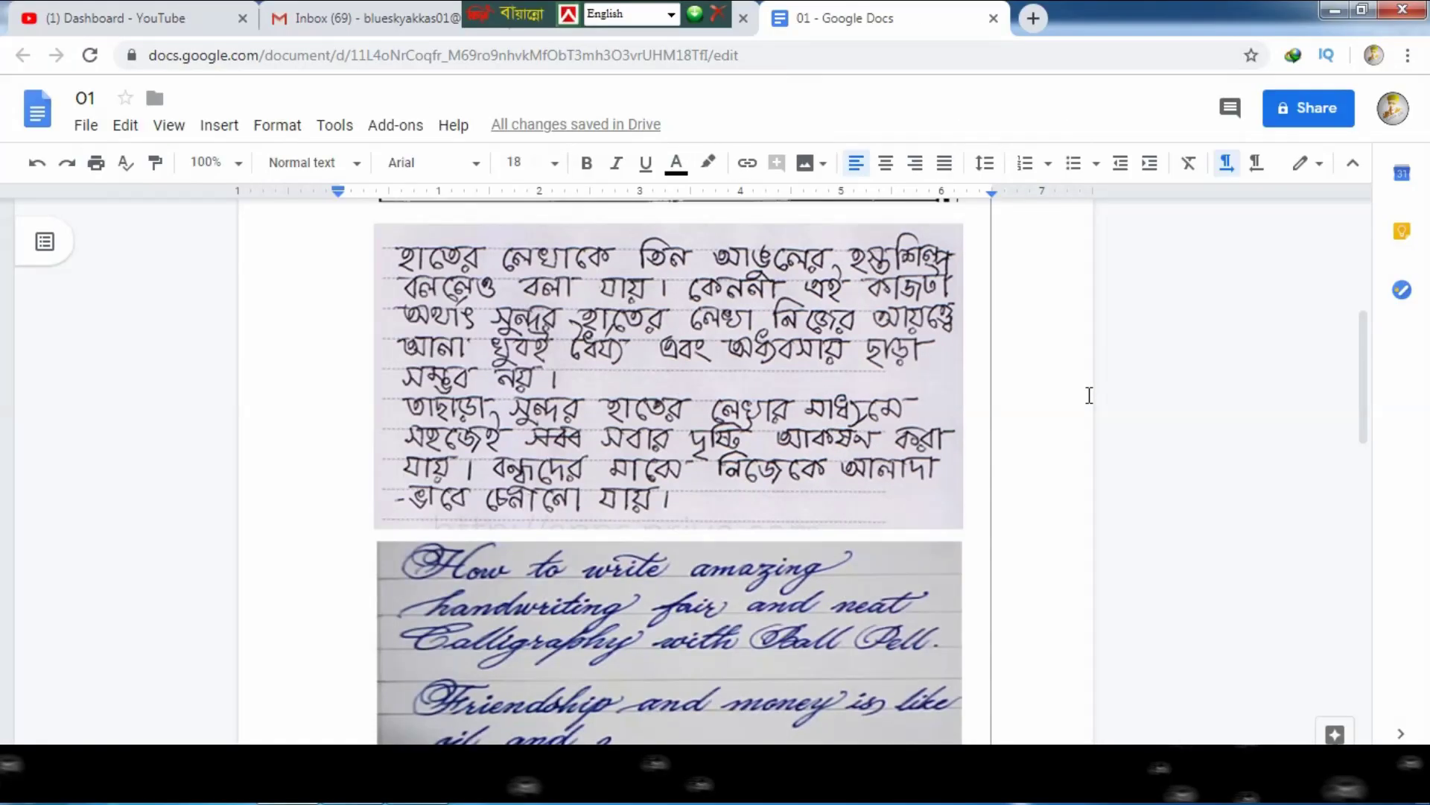
click(1365, 365)
drag(1365, 365, 1370, 605)
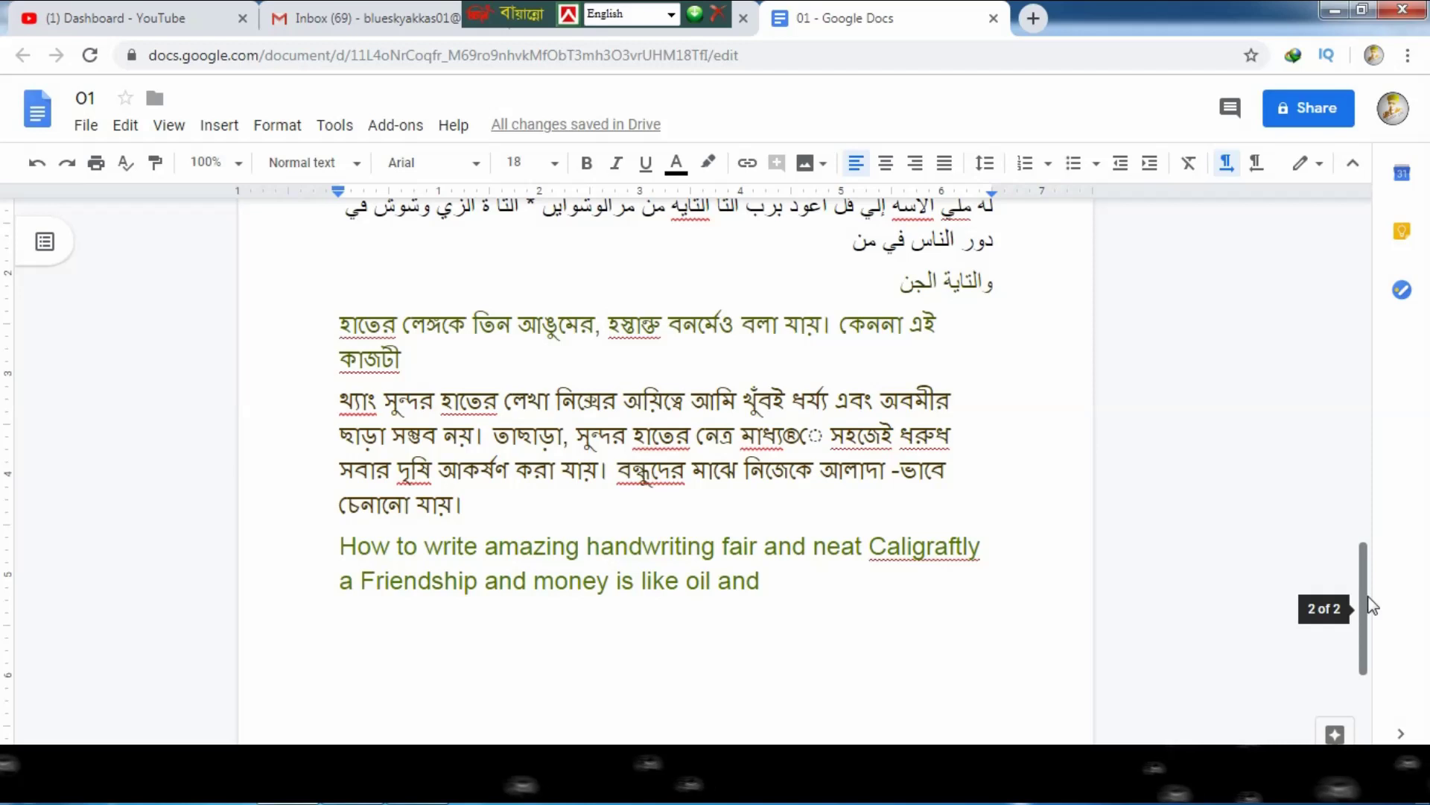
drag(1371, 605, 1369, 210)
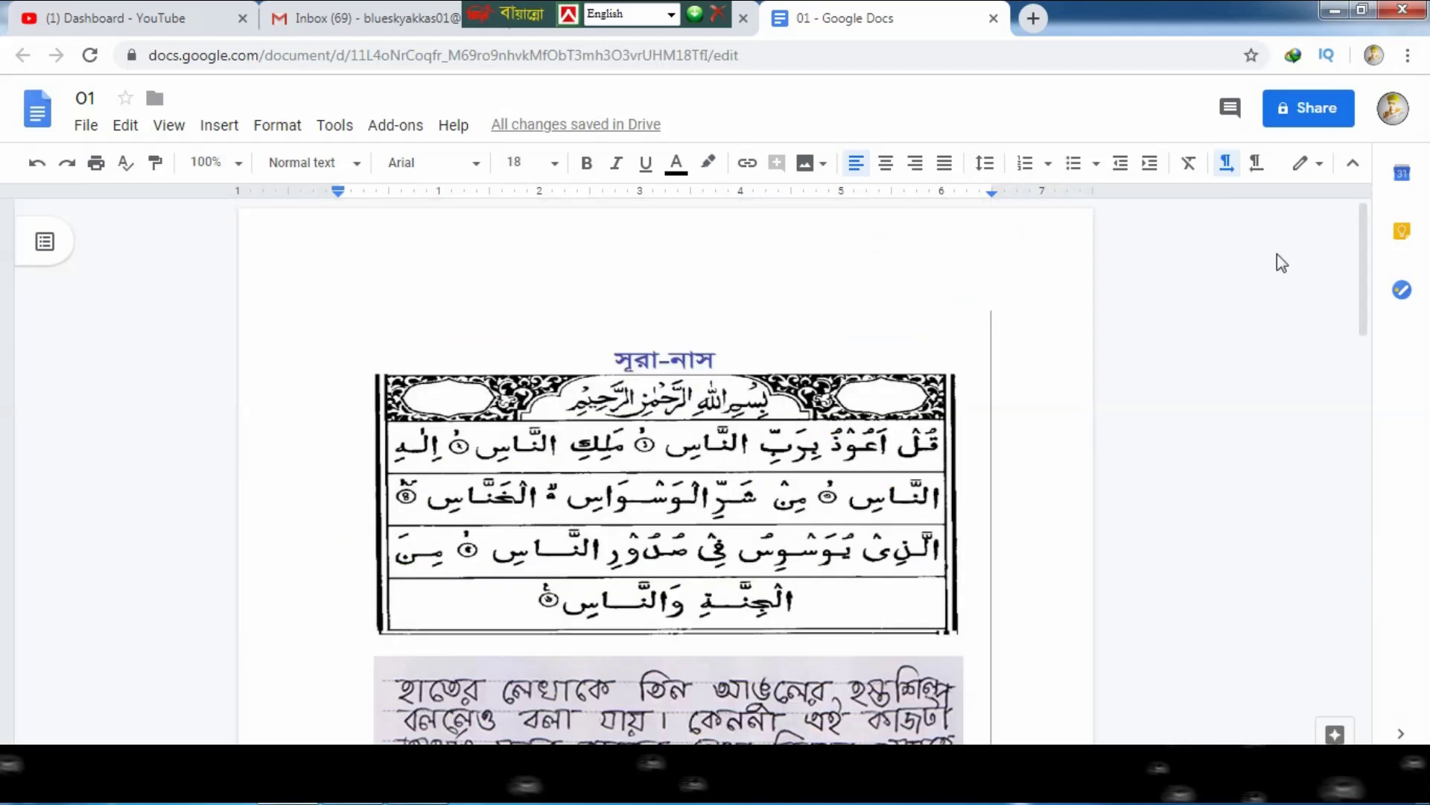
drag(1363, 264, 1366, 340)
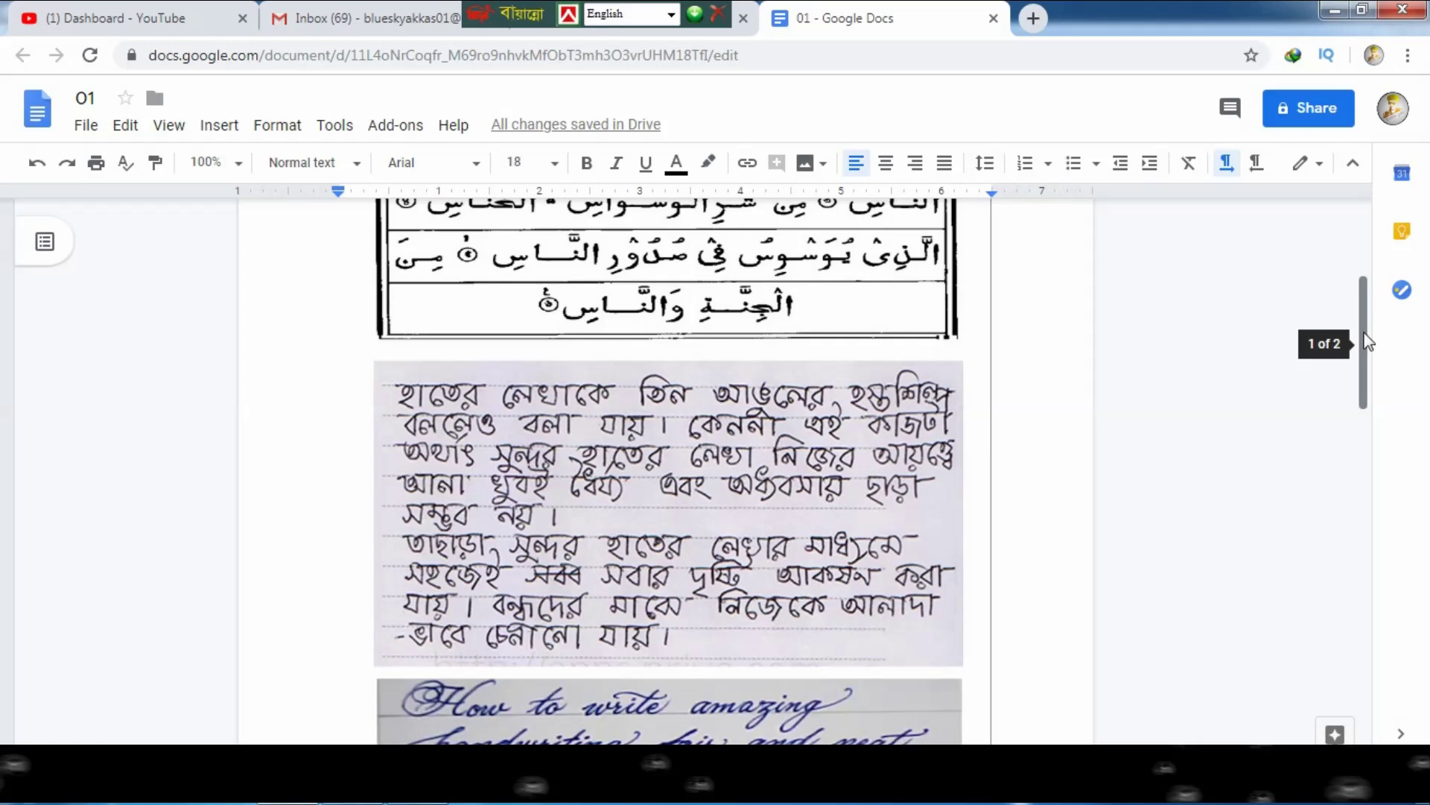
scroll(1356, 284, up, 1)
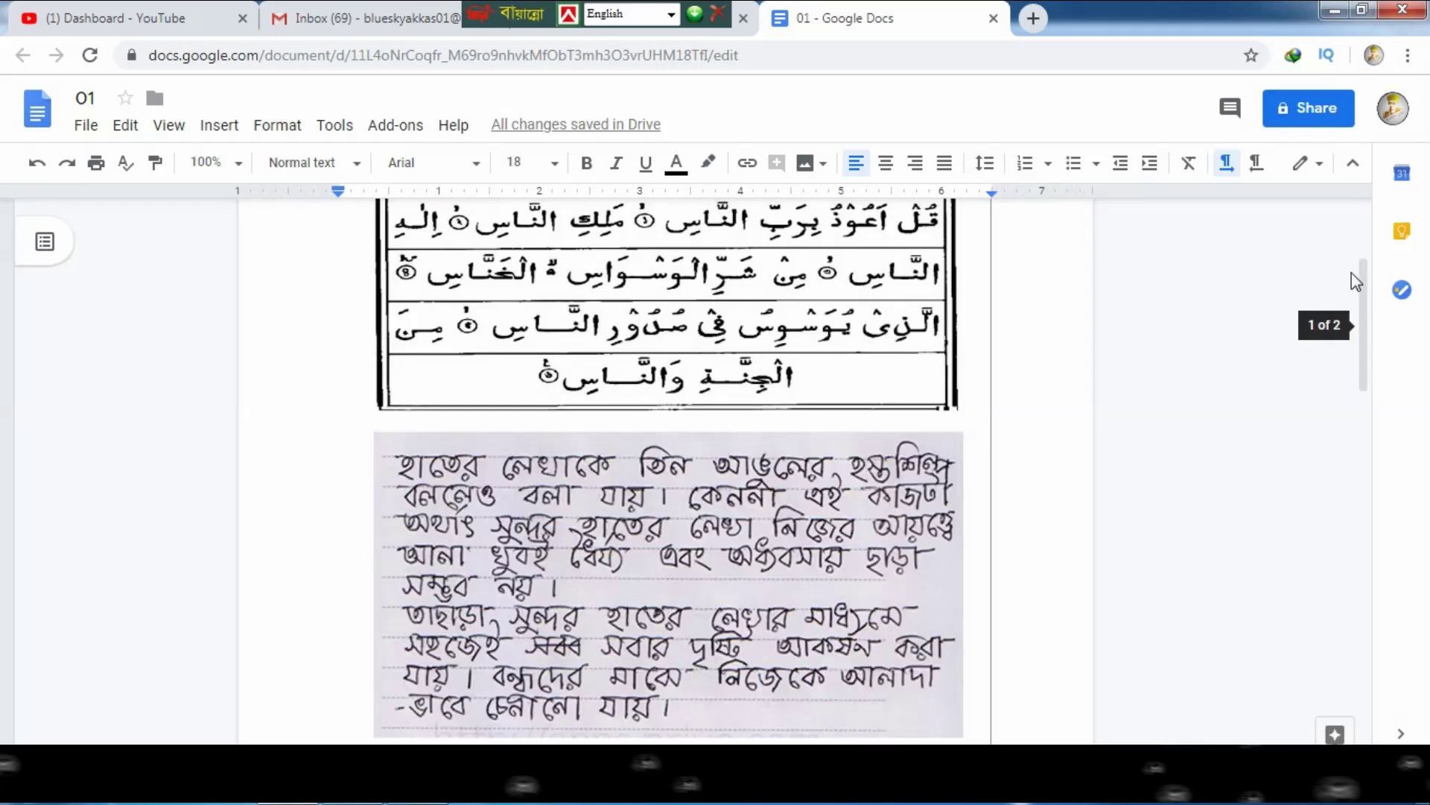